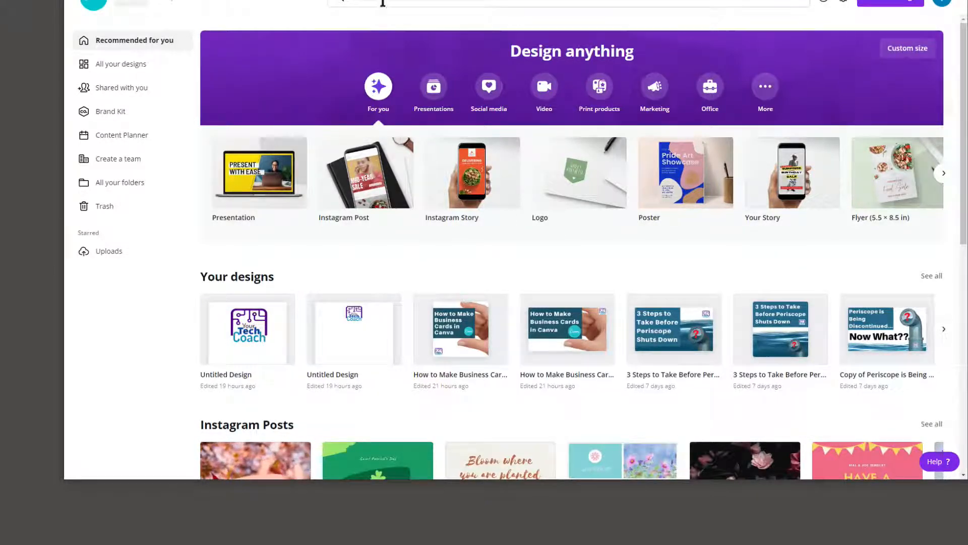
Step: Search for business card designs and browse the Vertical Business Card templates
left_click(397, 4)
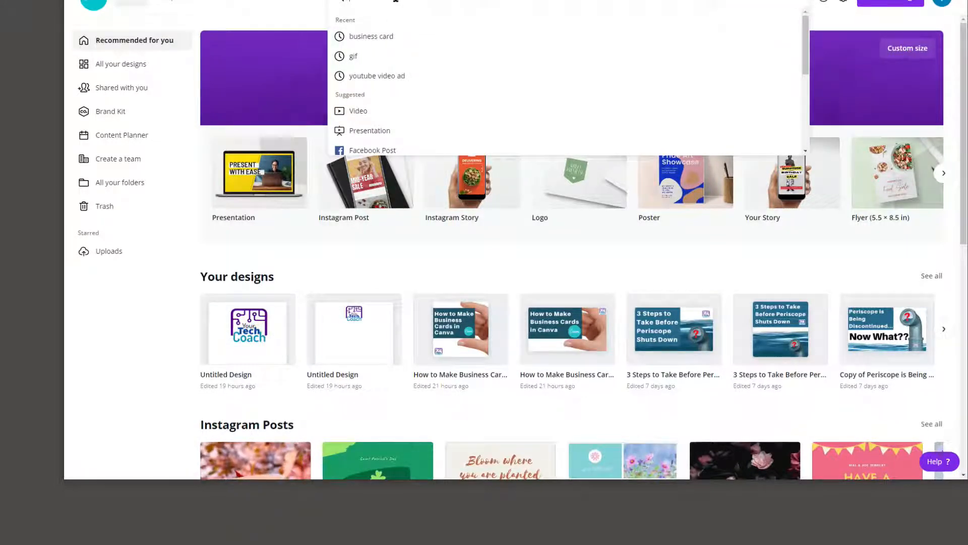
type("busin")
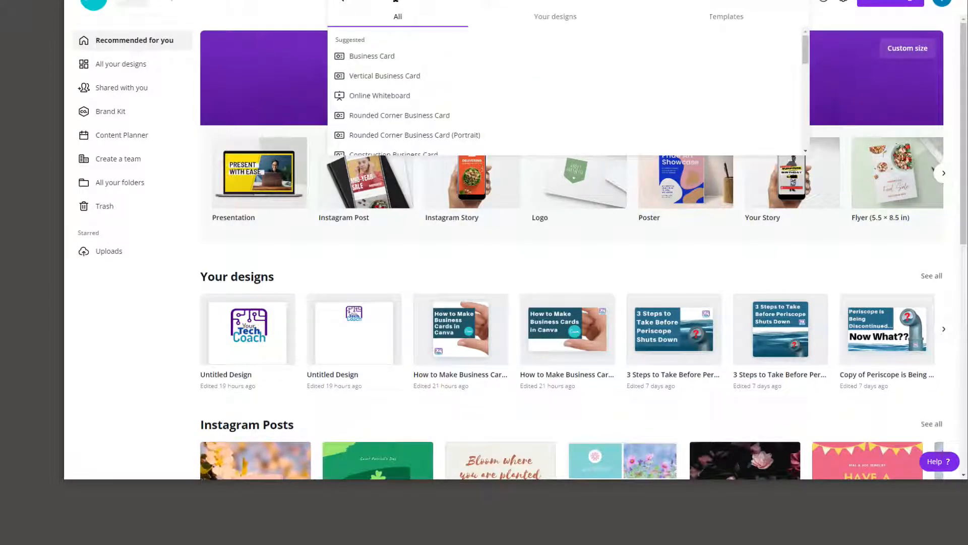
left_click(375, 78)
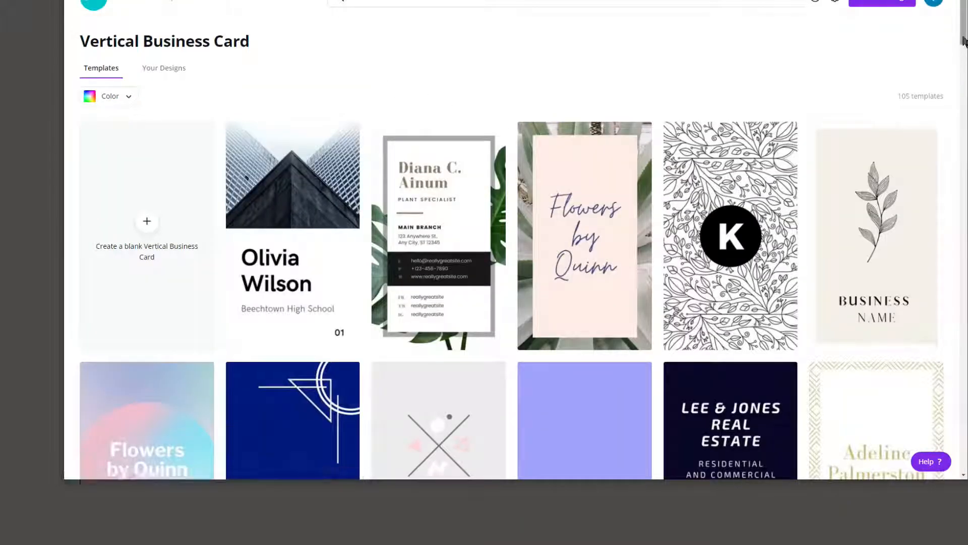
left_click_drag(964, 37, 944, 18)
Step: Browse the standard Business Card templates and open the catering company design with the diagonal food photo
left_click(373, 1)
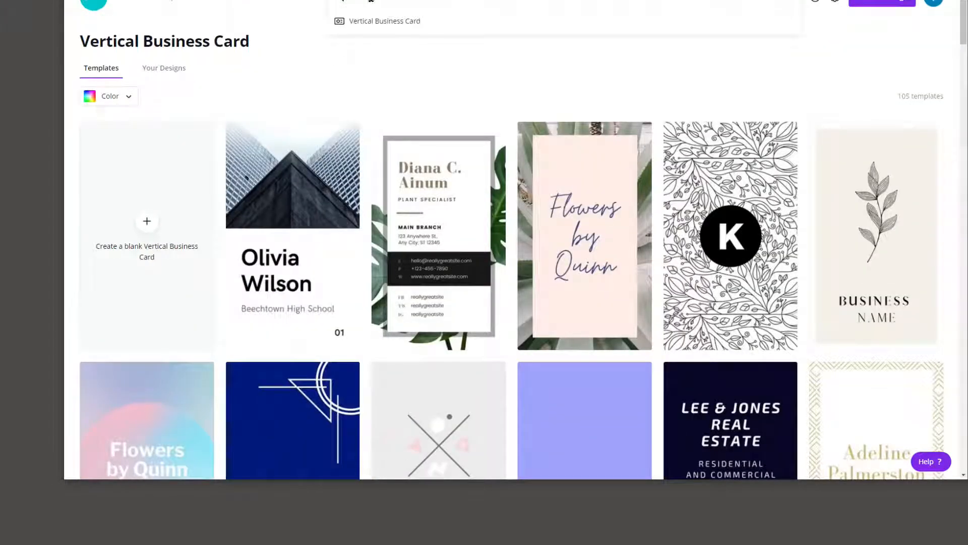
type("l")
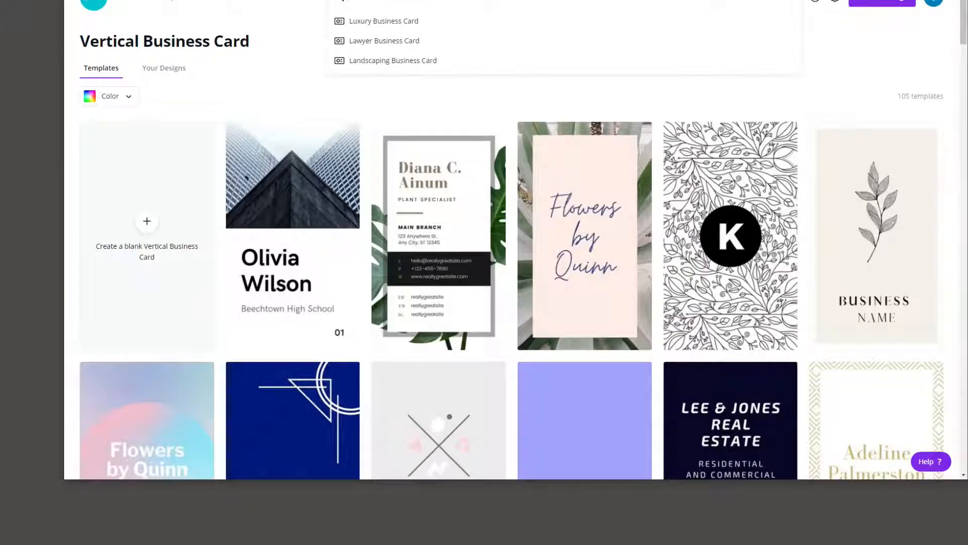
left_click(350, 20)
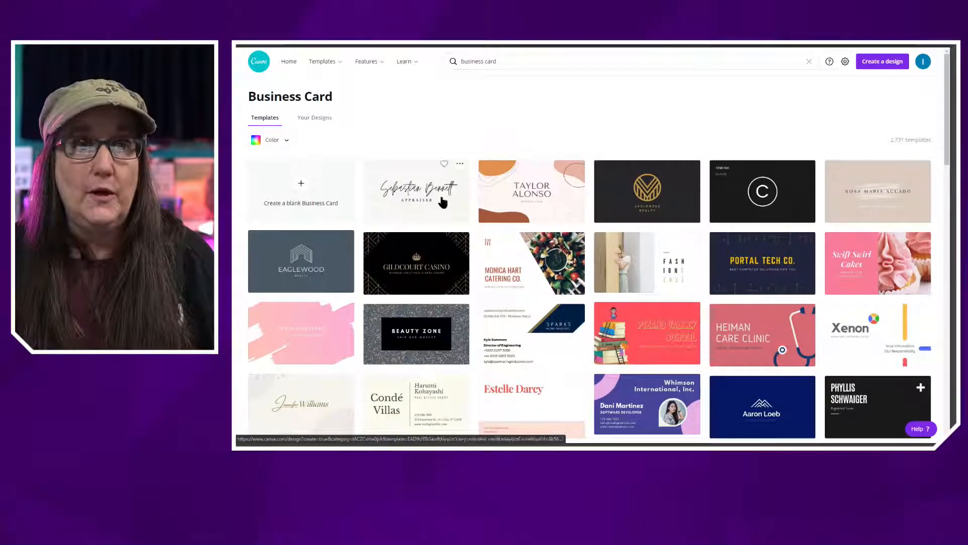
left_click_drag(947, 131, 953, 313)
scroll(599, 259, "up", 8)
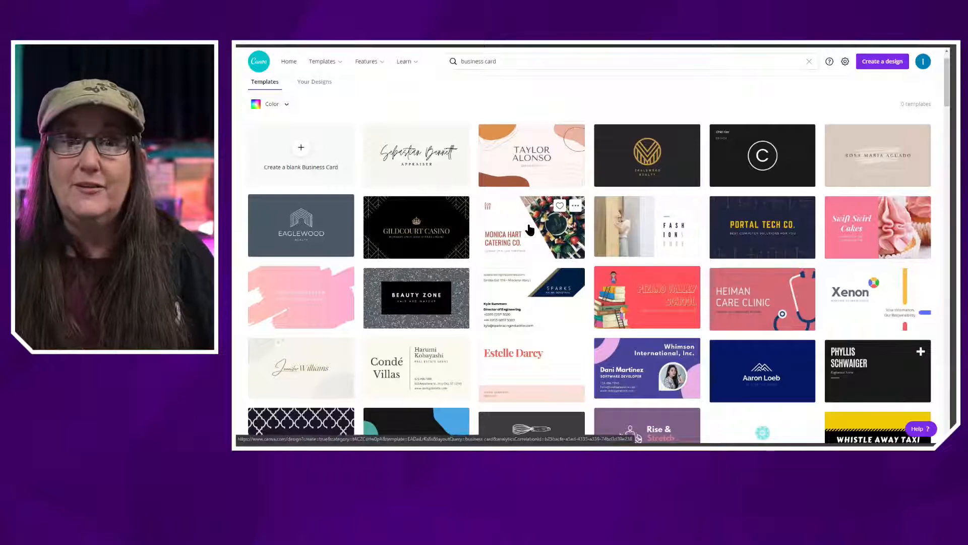
left_click(528, 227)
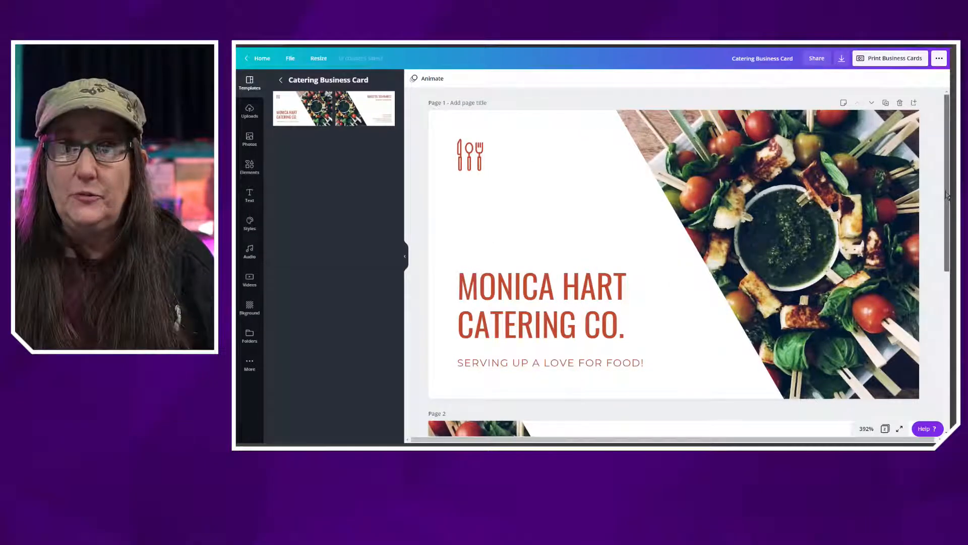
Step: Review both pages of the card, then search the photo library for "technology"
scroll(917, 214, "down", 5)
scroll(939, 348, "down", 5)
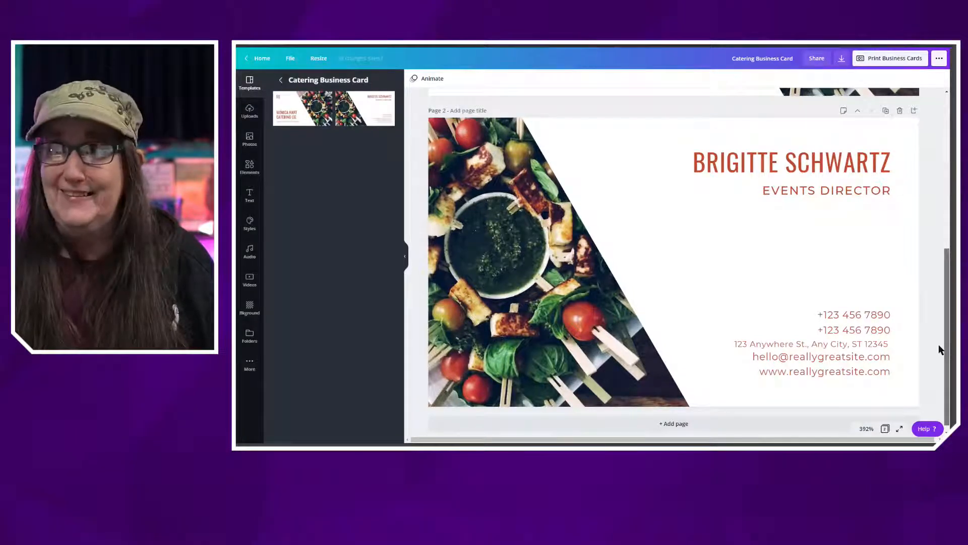
scroll(938, 349, "up", 10)
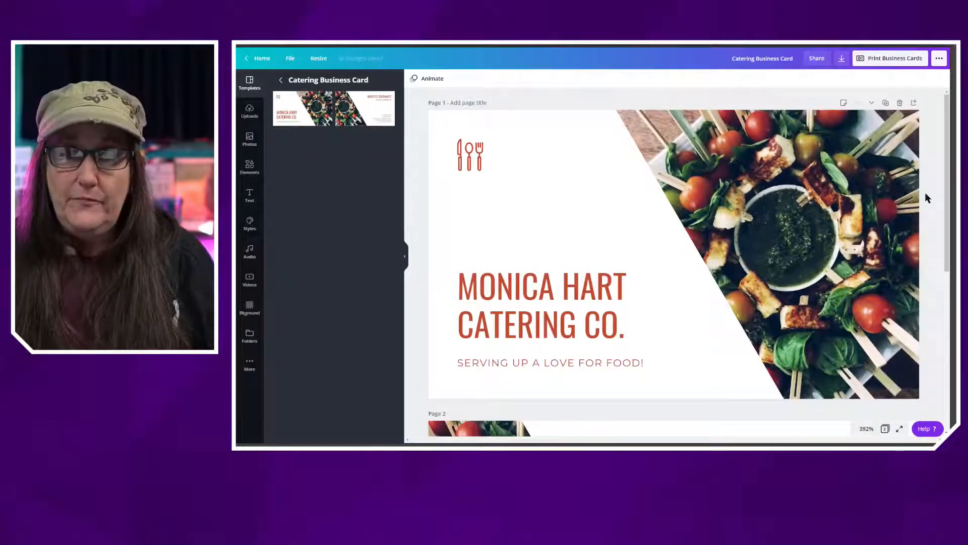
left_click(783, 182)
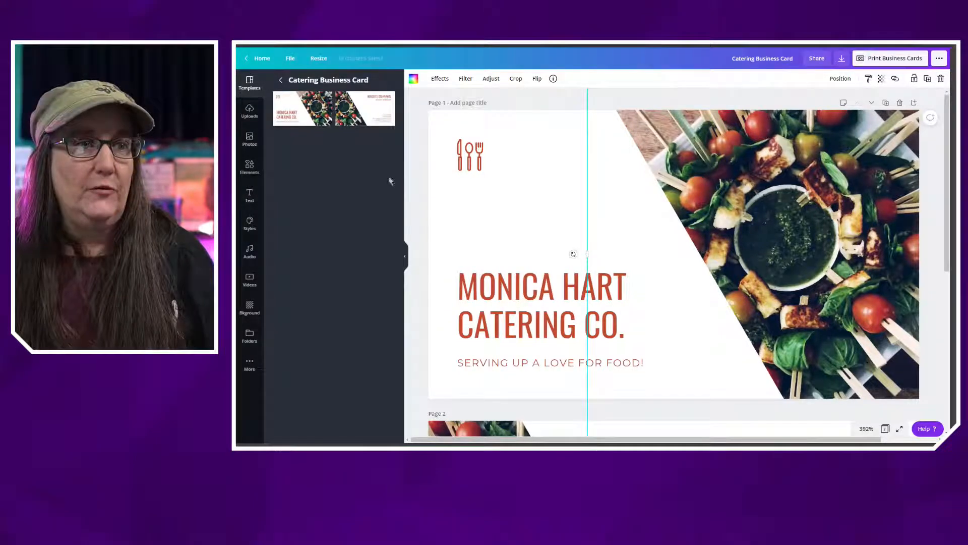
left_click(250, 141)
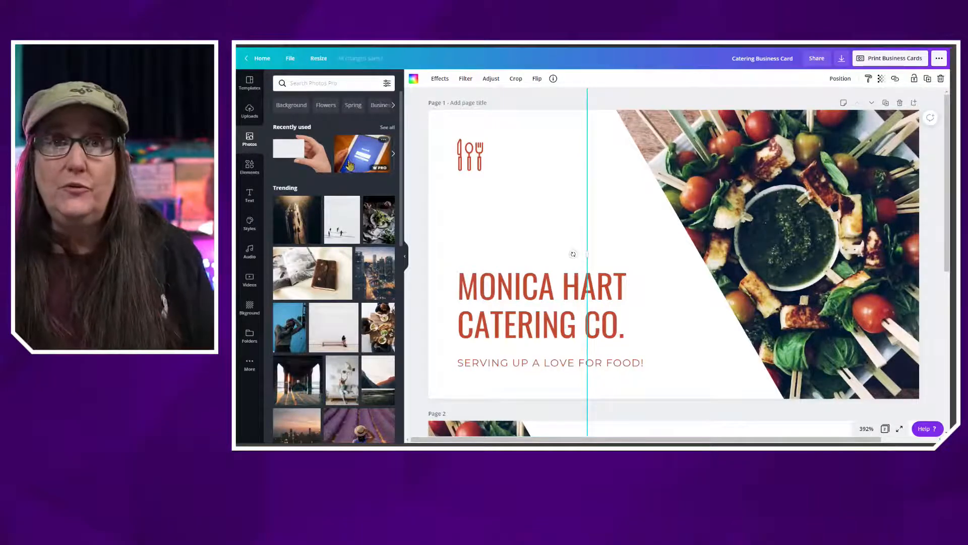
left_click(333, 82)
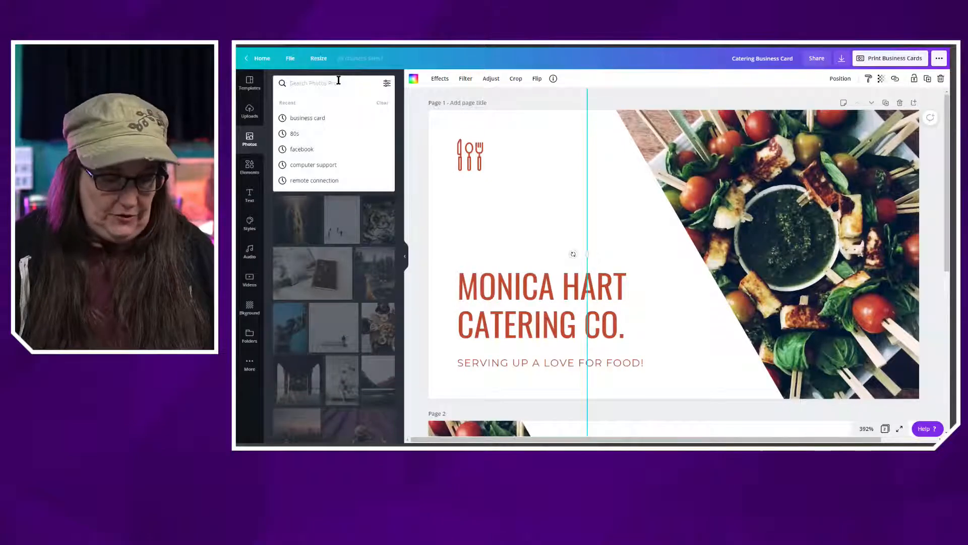
type("tech")
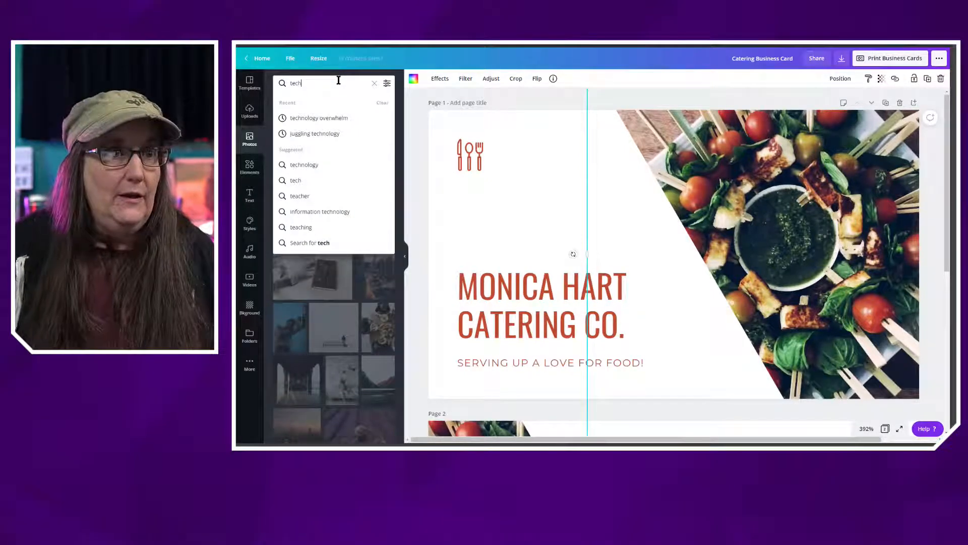
left_click(318, 168)
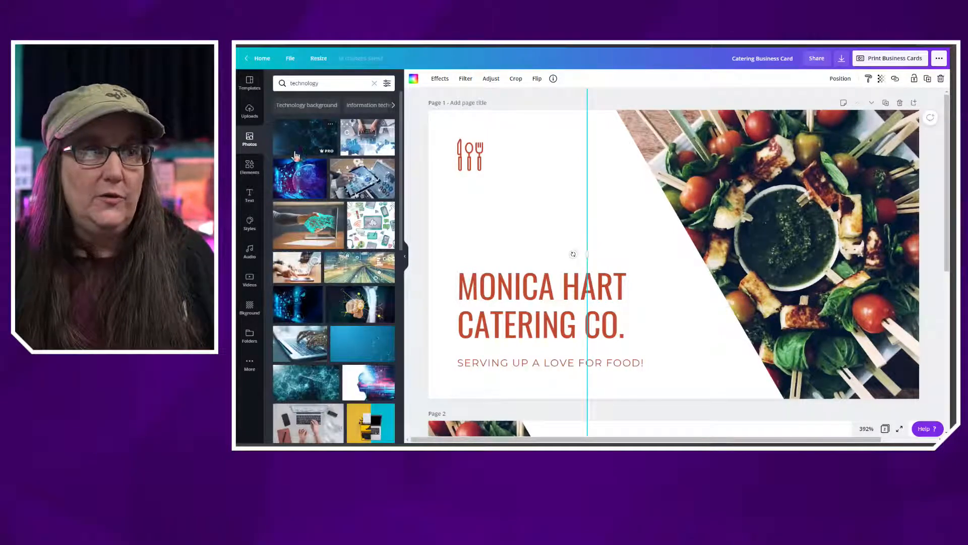
Step: Try adding the blue digital globe photo to page 1, then delete it from the card
left_click(298, 189)
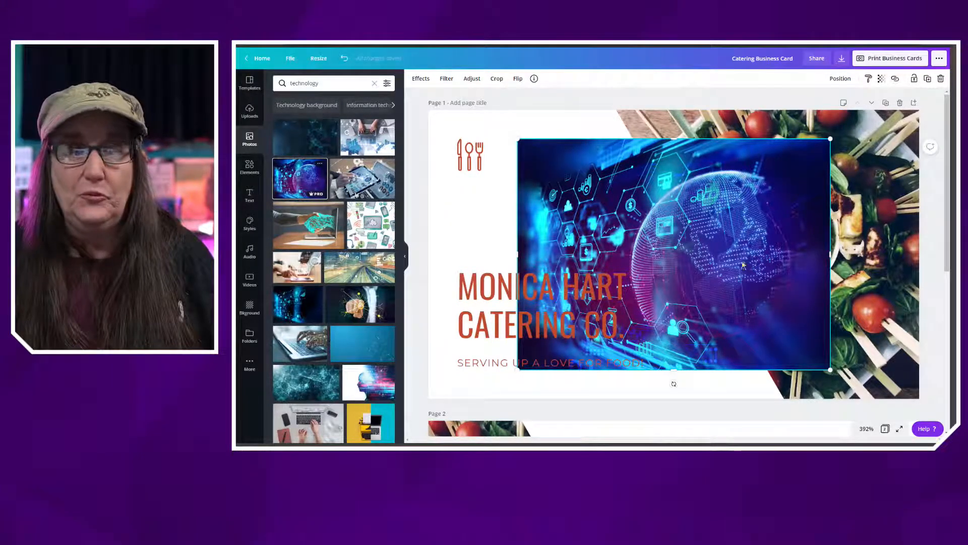
left_click_drag(743, 265, 871, 234)
mouse_move(685, 277)
left_mouse_down()
mouse_move(653, 272)
mouse_move(672, 266)
left_mouse_up()
key("ctrl+z")
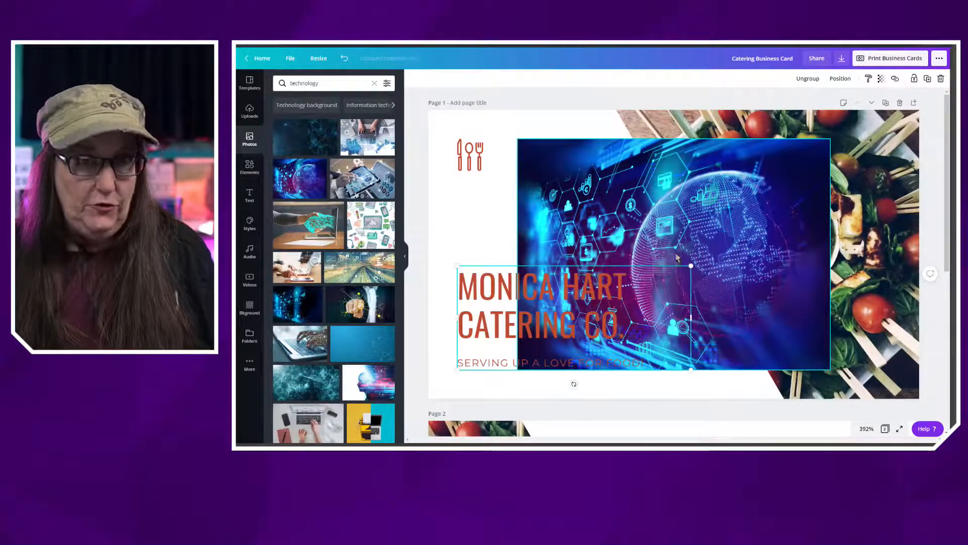
left_click(644, 213)
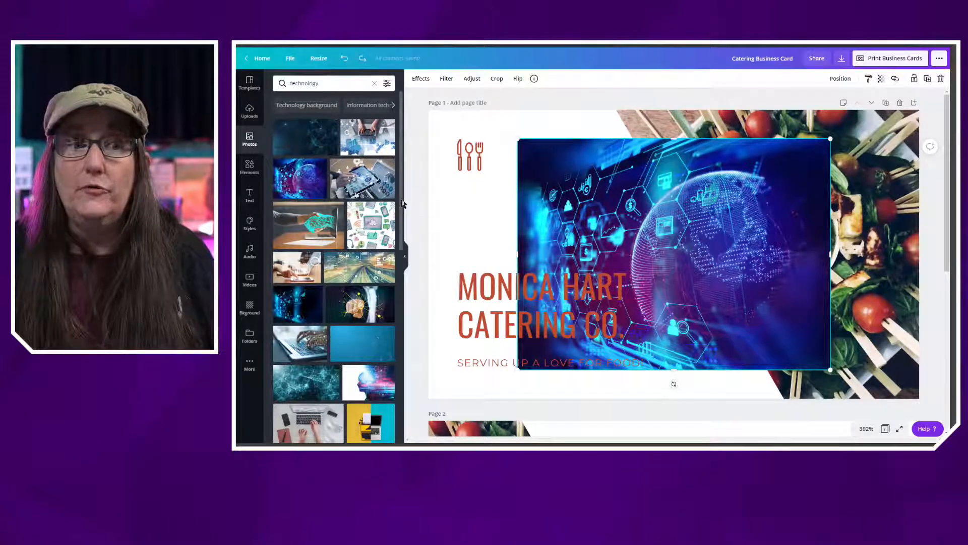
mouse_move(316, 195)
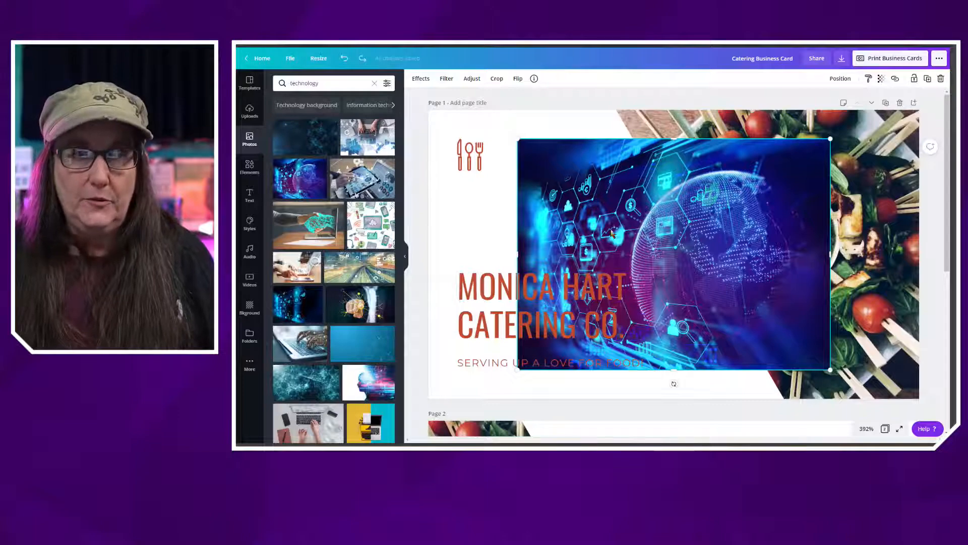
key("Delete")
Step: Add the illustrated laptop-and-devices image to page 1 and place it in the diagonal frame to replace the food photo
left_click(373, 233)
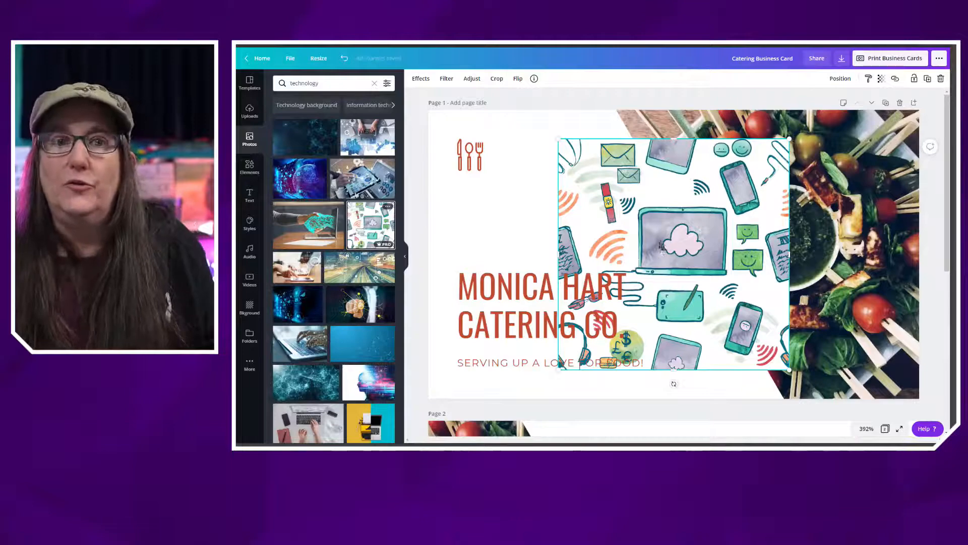
left_click_drag(642, 248, 559, 263)
left_click_drag(533, 223, 686, 198)
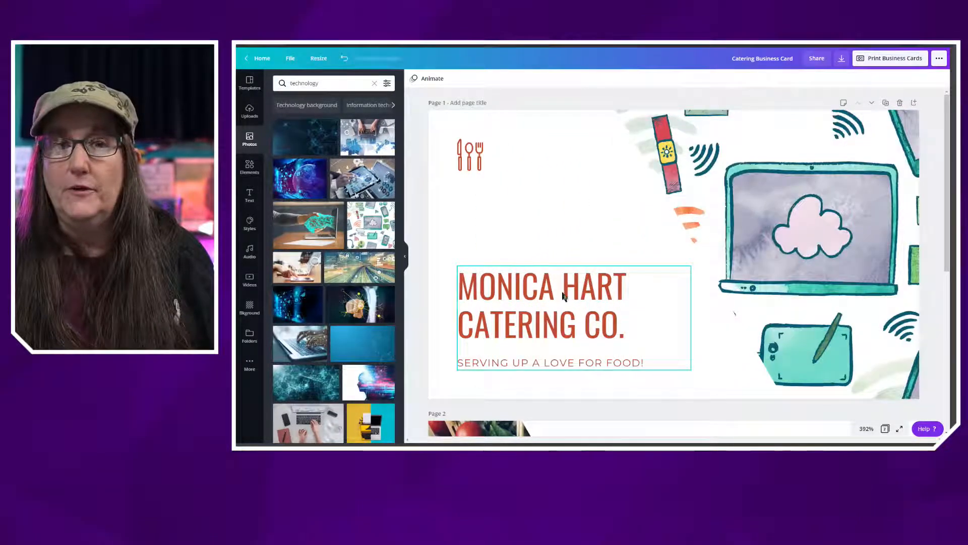
Step: Reposition the devices illustration inside its frame so the laptop and the green chat bubbles are in view
double_click(807, 231)
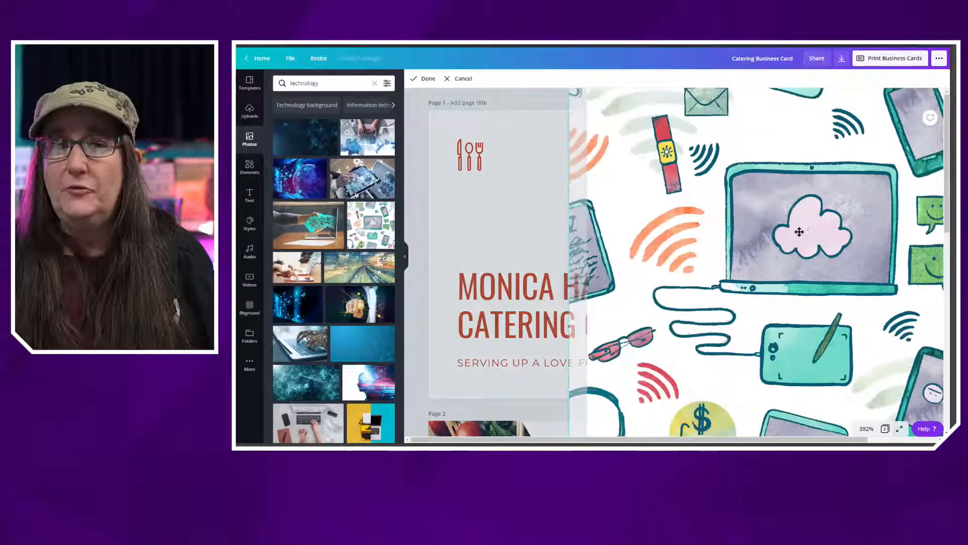
left_click_drag(799, 231, 839, 223)
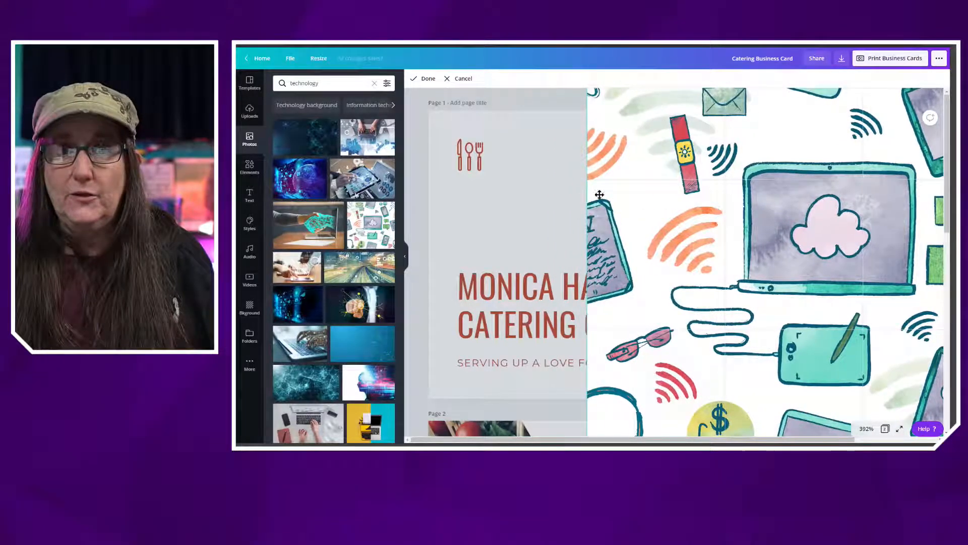
left_click(531, 217)
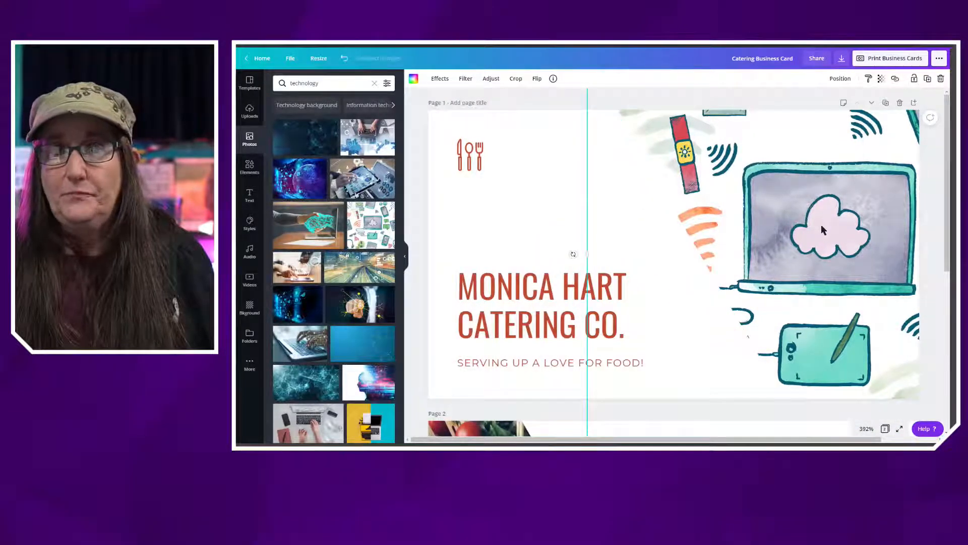
double_click(822, 230)
left_click_drag(817, 226, 752, 227)
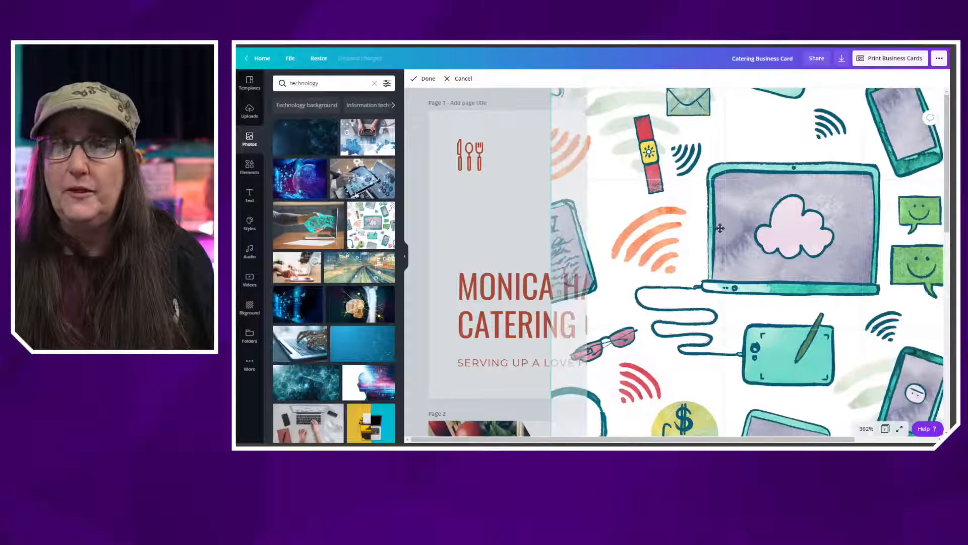
left_click(488, 219)
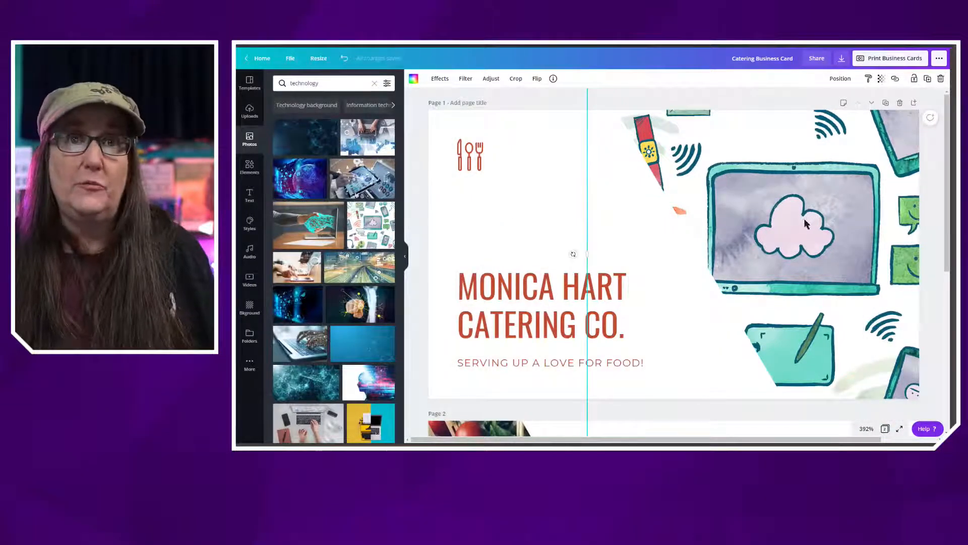
Step: Nudge the picture area slightly and readjust the illustration's crop around the laptop beside the diagonal edge
left_click_drag(809, 218, 812, 223)
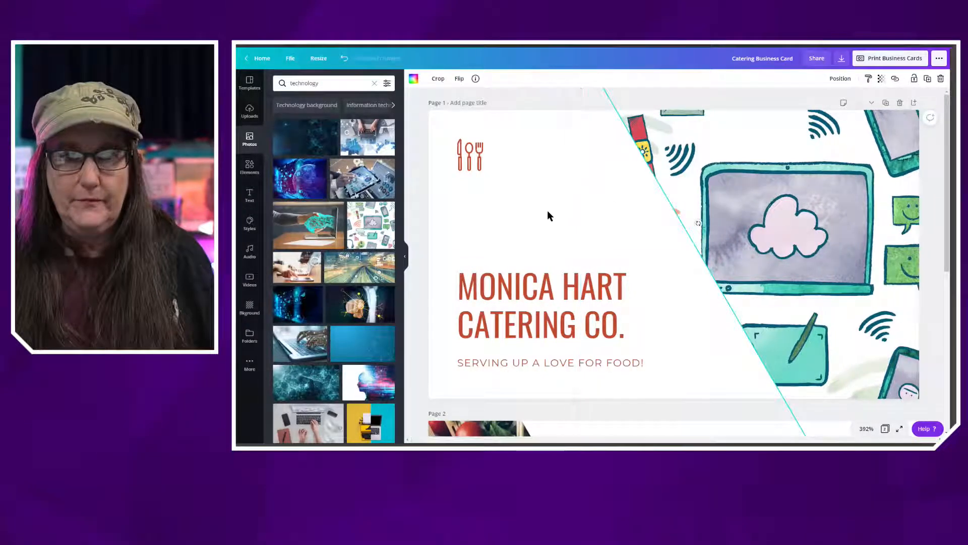
left_click_drag(743, 201, 857, 196)
double_click(744, 202)
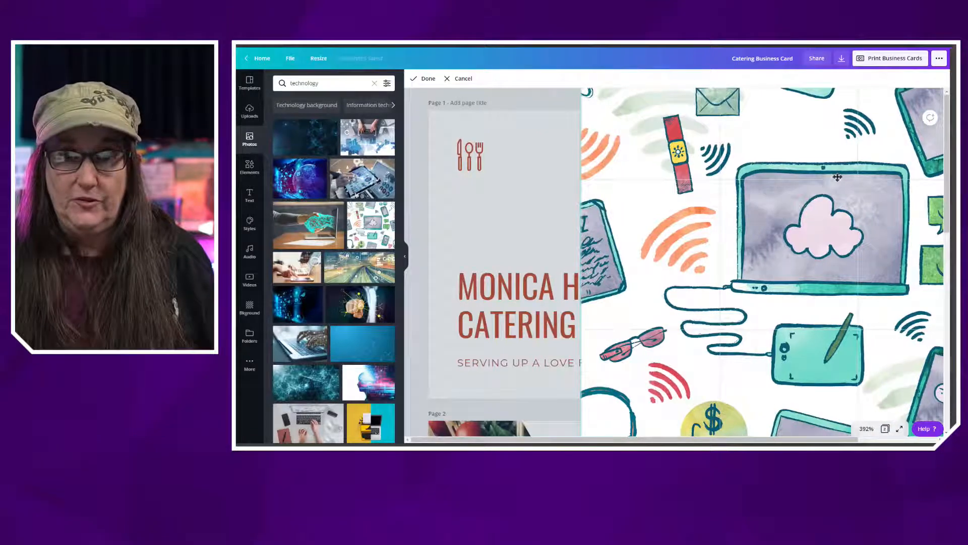
left_click_drag(846, 229, 777, 216)
left_click(514, 209)
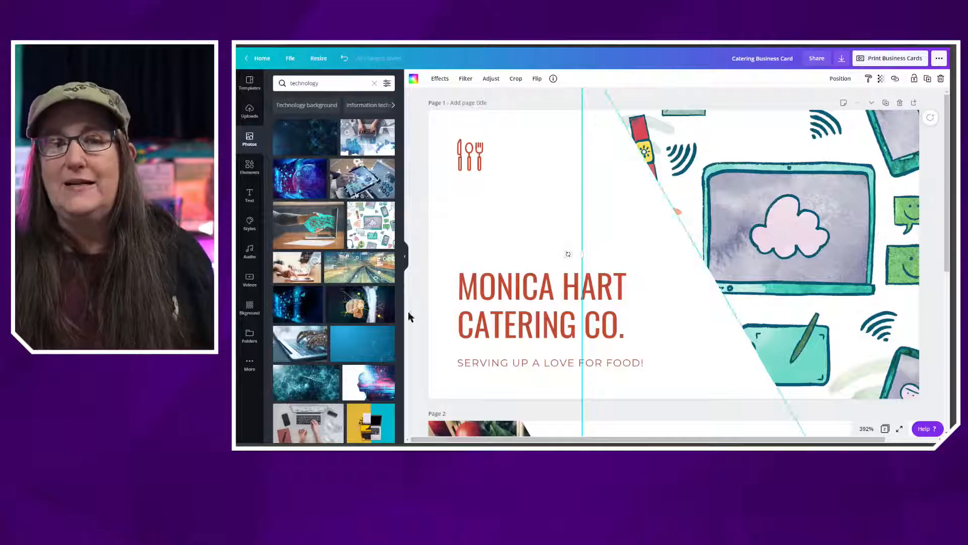
left_click(504, 324)
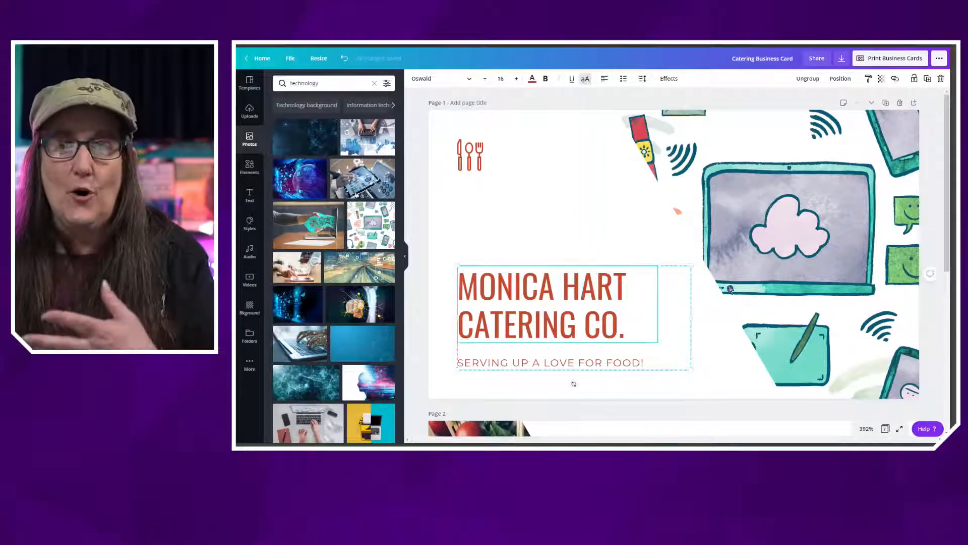
double_click(509, 330)
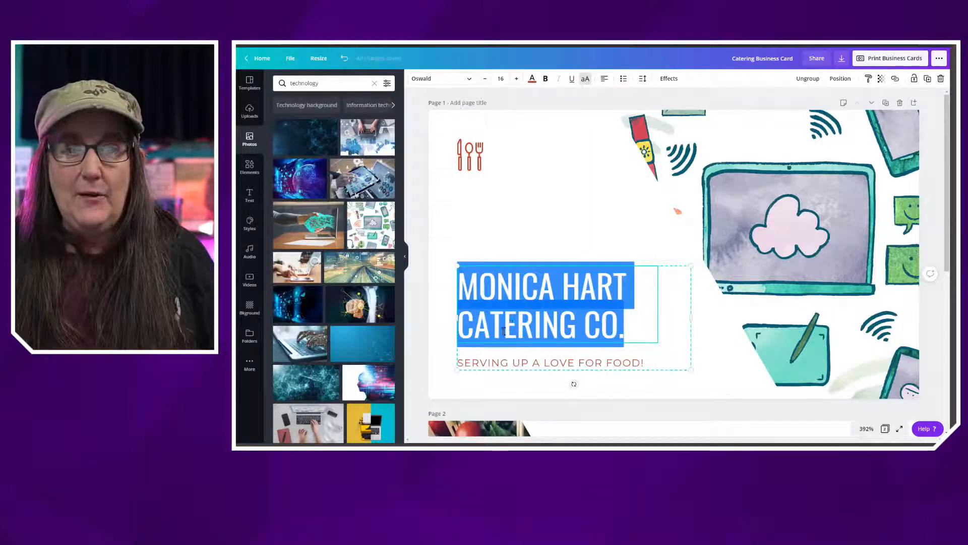
left_click(507, 362)
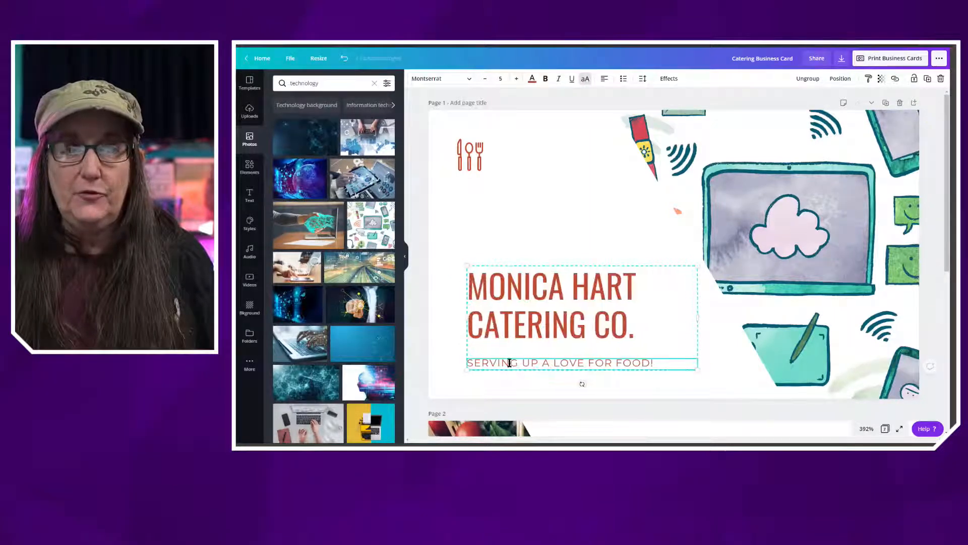
double_click(507, 362)
key("ctrl+z")
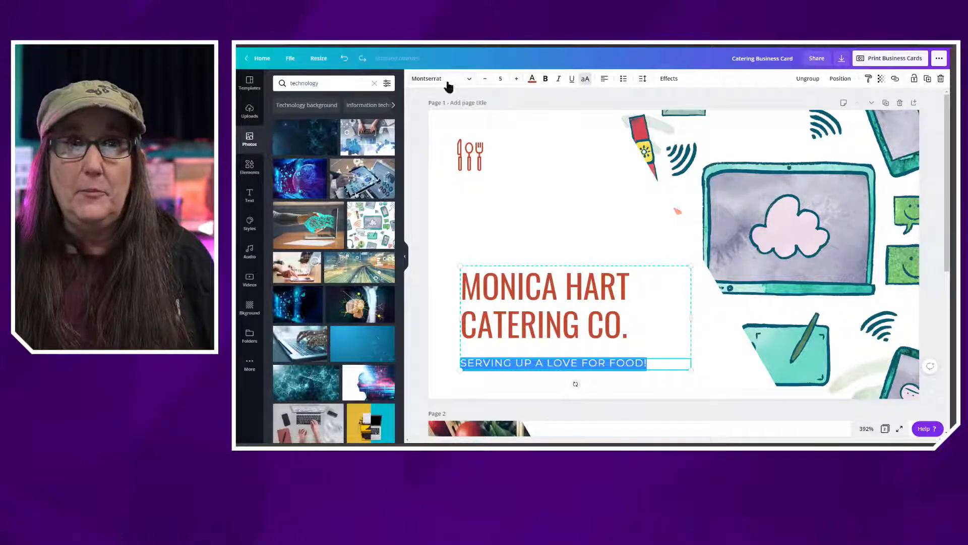
left_click(530, 309)
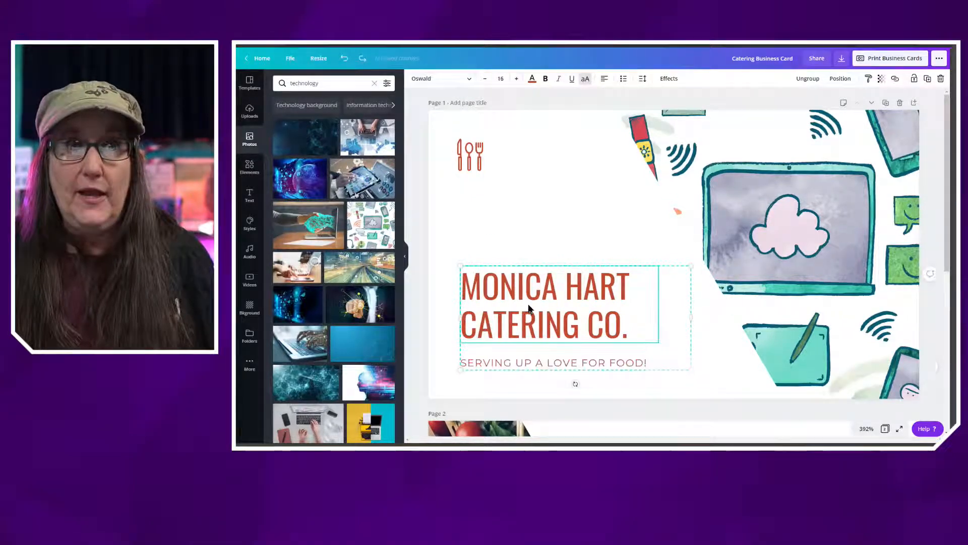
left_click_drag(529, 305, 530, 305)
left_click(524, 308)
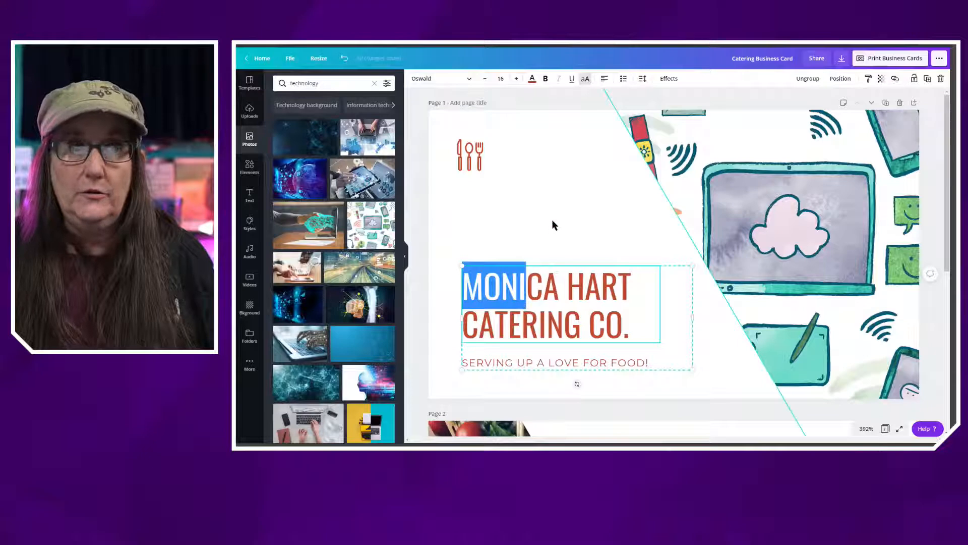
left_click(529, 313)
left_click_drag(530, 309, 529, 306)
key("ctrl+z")
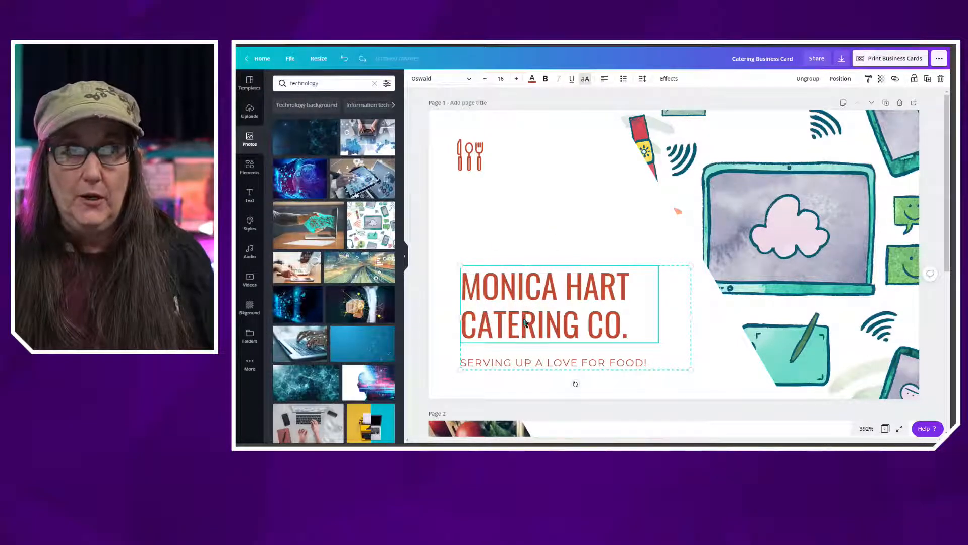
Step: Turn off the uppercase formatting on the whole company name heading on page 1
double_click(524, 318)
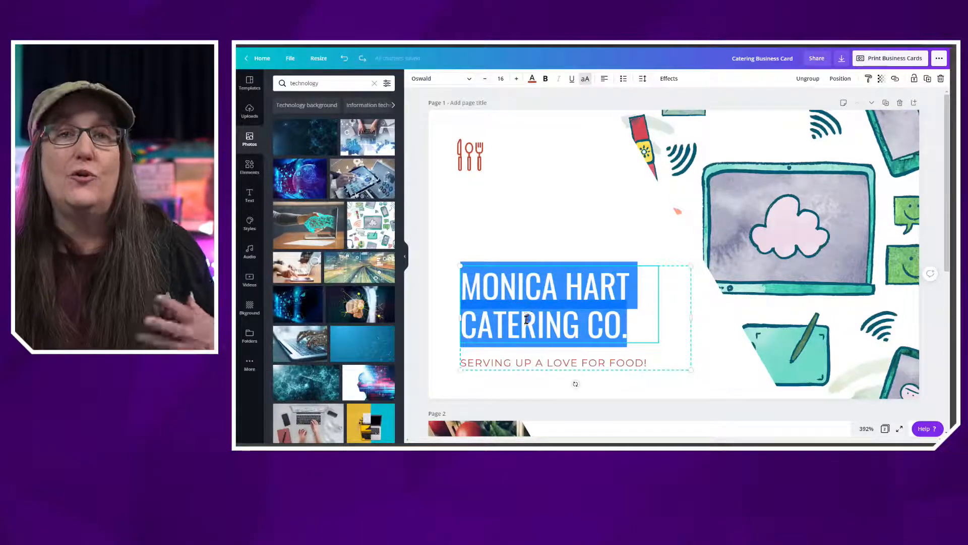
left_click(585, 79)
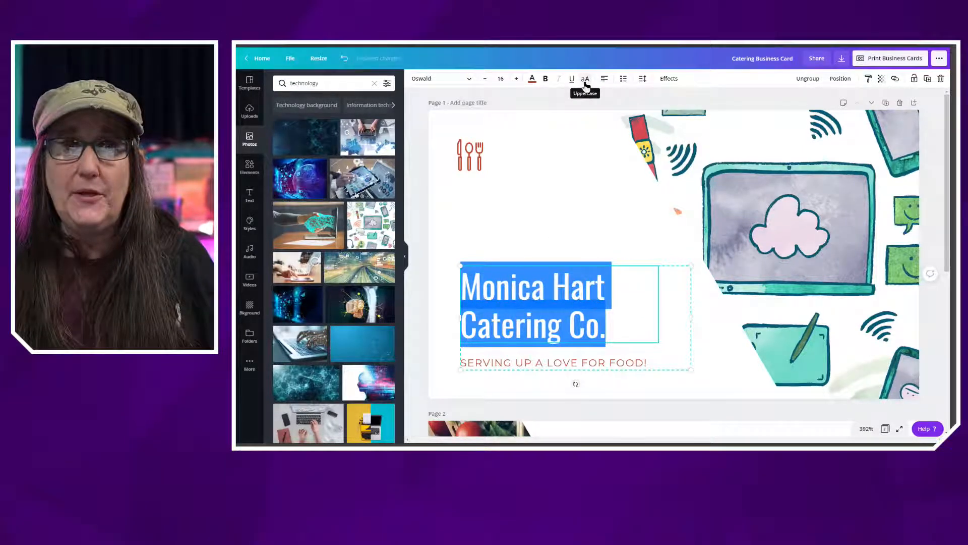
left_click(586, 81)
left_click(585, 82)
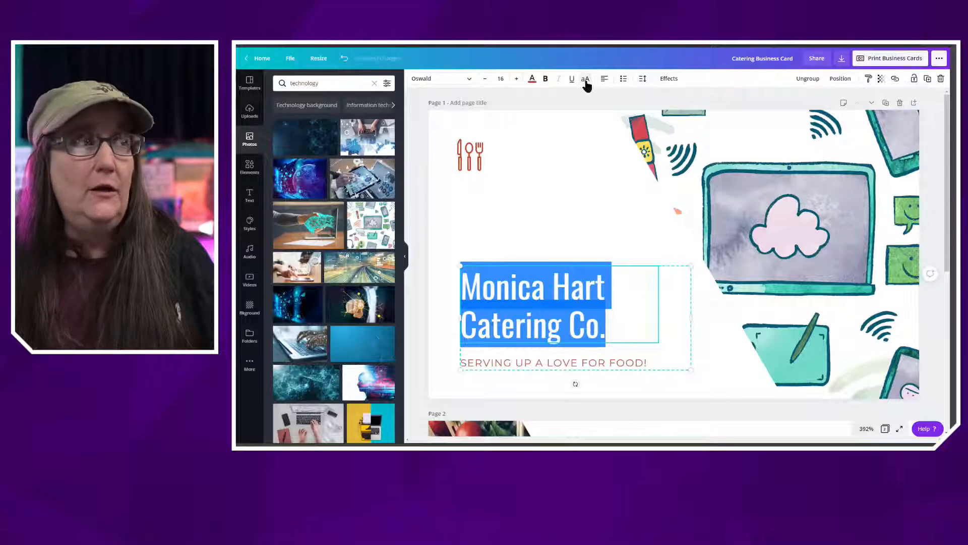
left_click(586, 82)
left_click(586, 82)
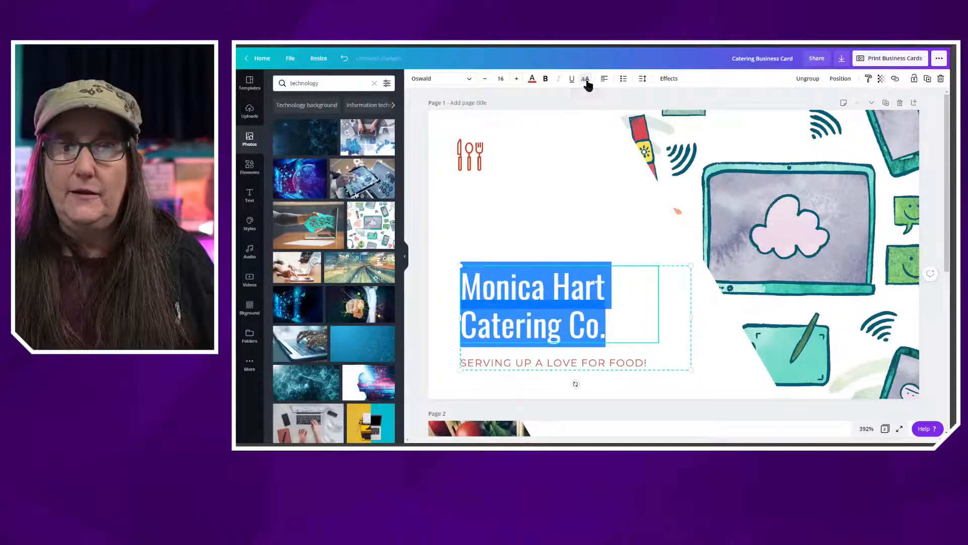
left_click(586, 82)
left_click(586, 82)
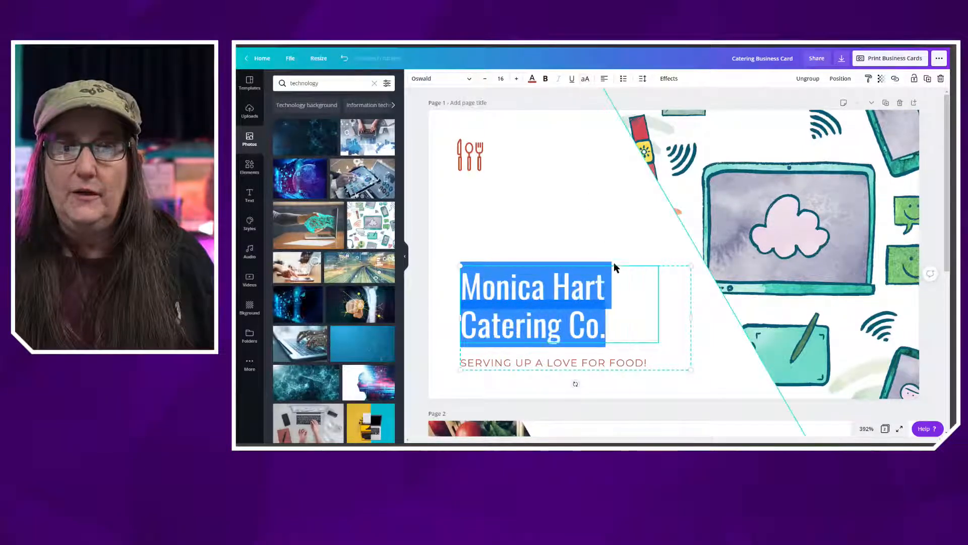
Step: Replace the first line of the page 1 heading, above "Catering Co.", with "My Business"
left_click(598, 288)
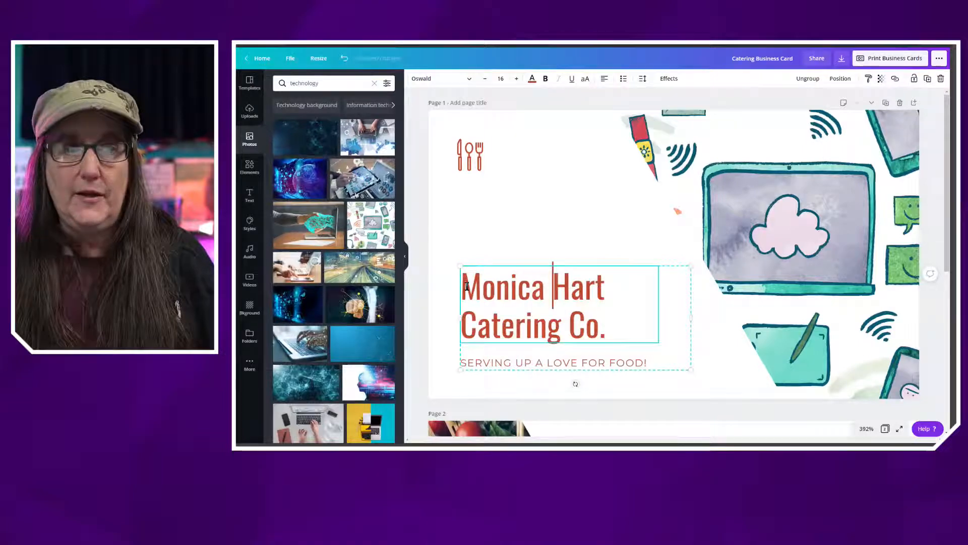
left_click_drag(461, 286, 612, 283)
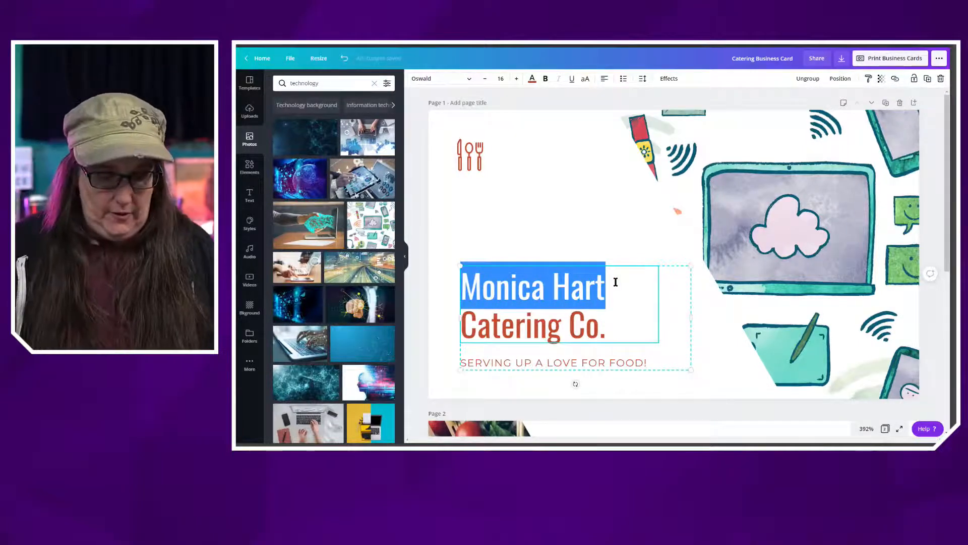
type("My Buysiness")
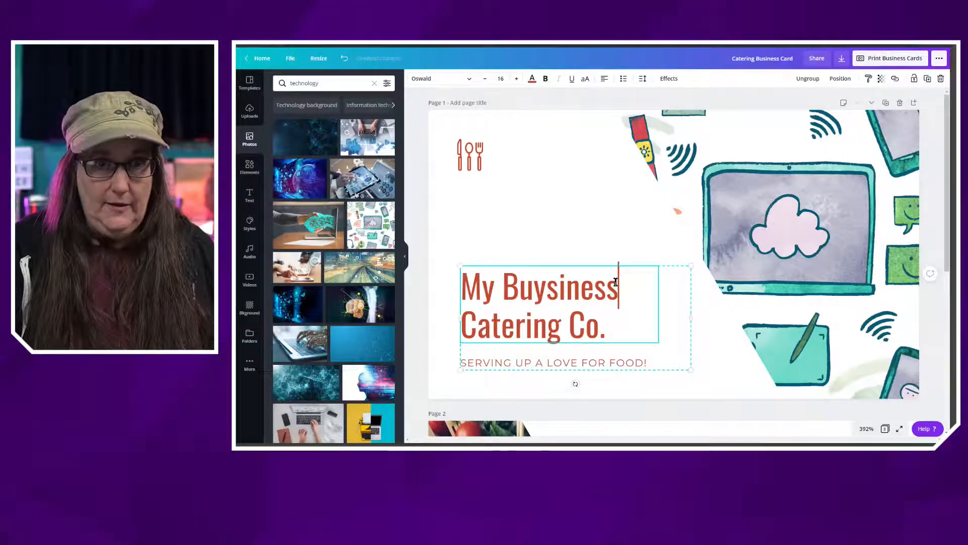
key("BackSpace")
key("BackSpace")
key("BackSpace")
key("BackSpace")
key("BackSpace")
key("BackSpace")
key("BackSpace")
type("si")
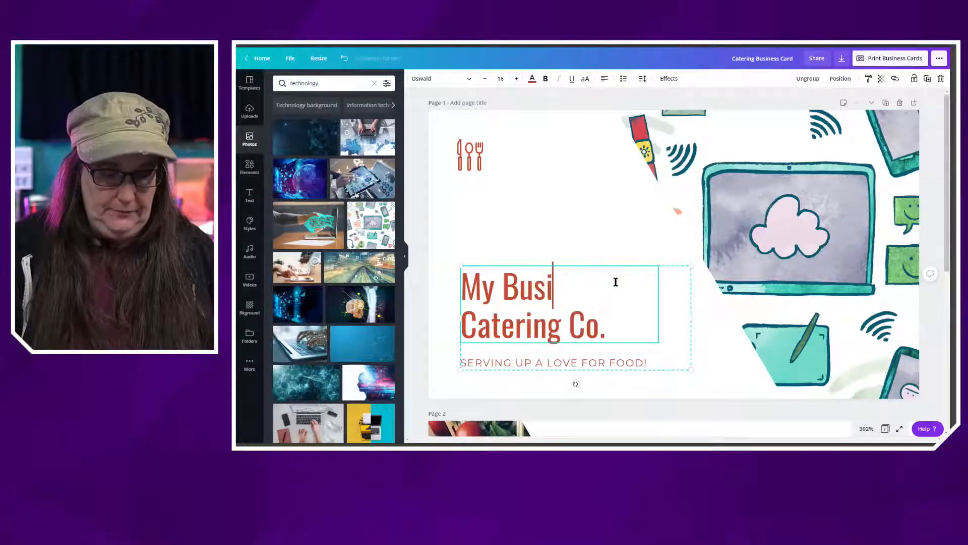
type("ness ")
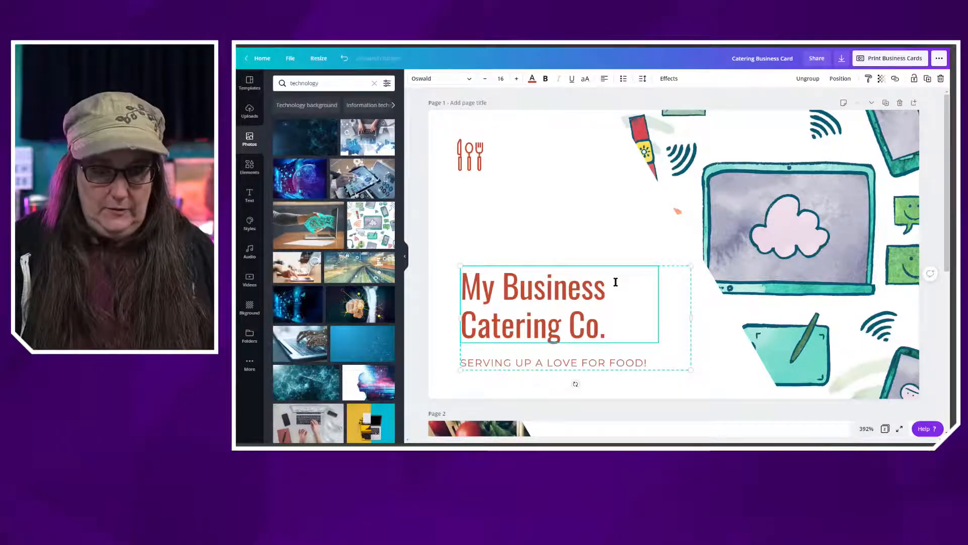
Step: Continue the heading with "Name Goes Here" and delete the leftover "Catering Co." text
type("Name Goer")
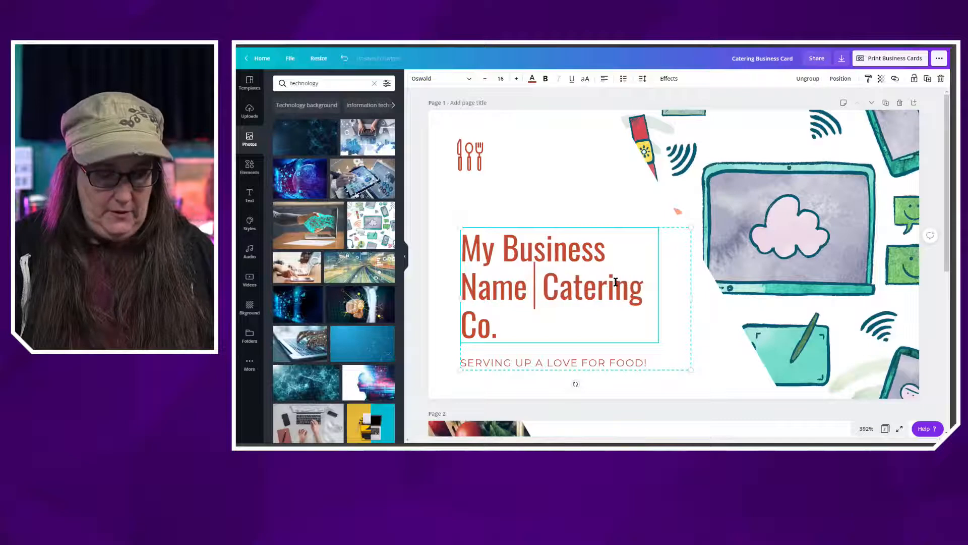
type("s")
key("BackSpace")
key("BackSpace")
type("s h")
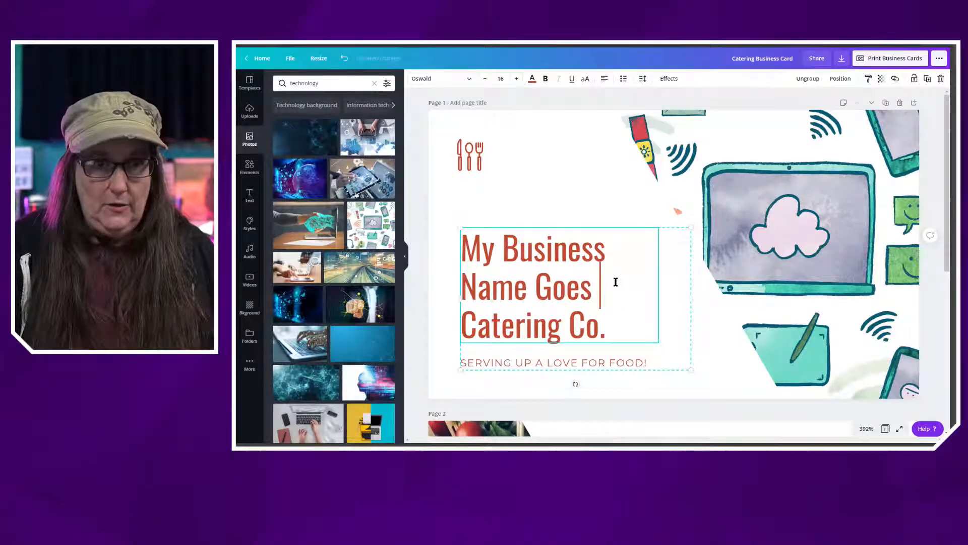
type("ere")
key("BackSpace")
key("BackSpace")
key("BackSpace")
key("BackSpace")
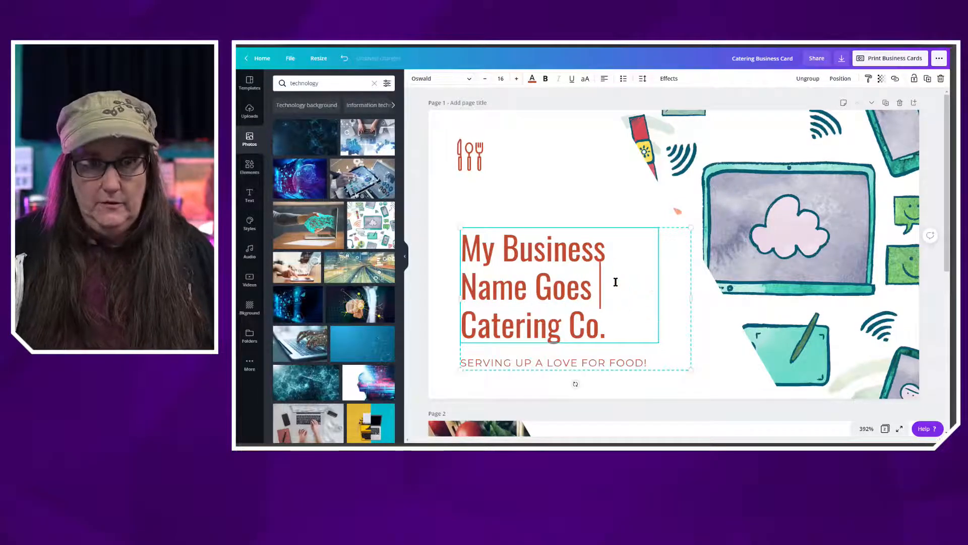
type("Here")
key("shift+Down")
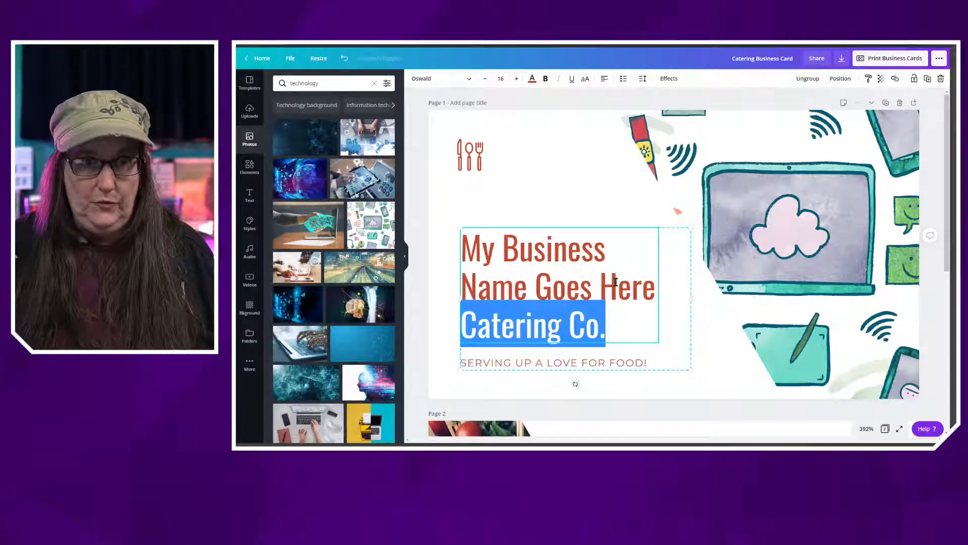
key("BackSpace")
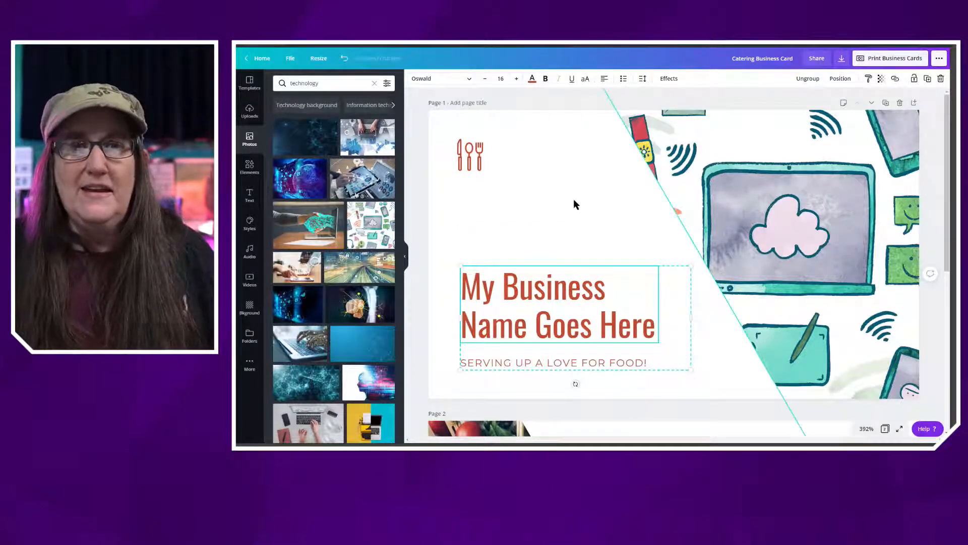
left_click(574, 204)
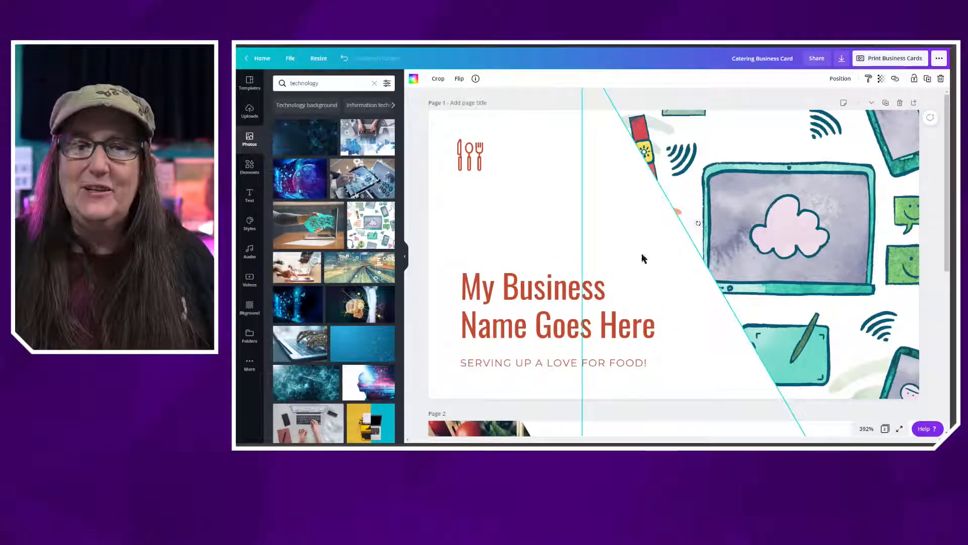
left_click(542, 297)
left_click(541, 297)
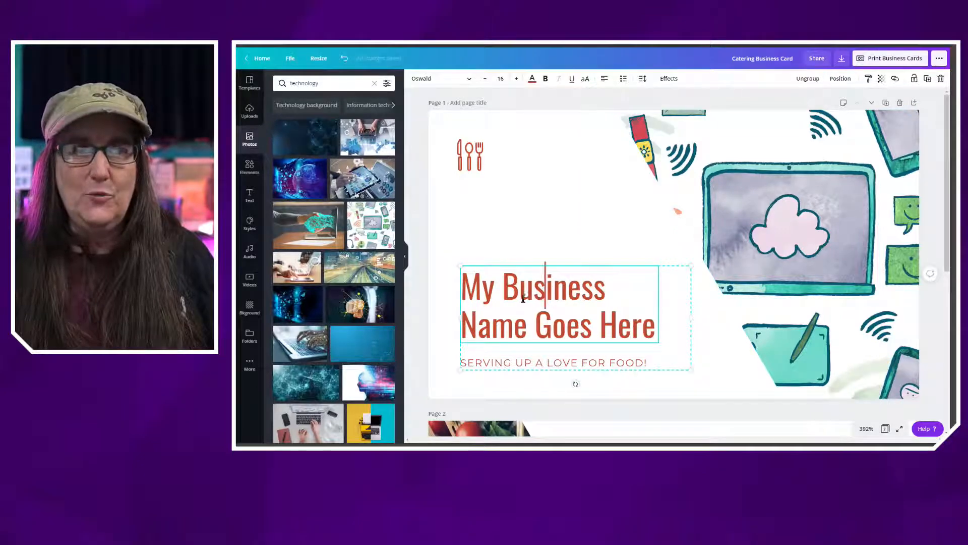
left_click(468, 287)
left_click_drag(468, 287, 653, 328)
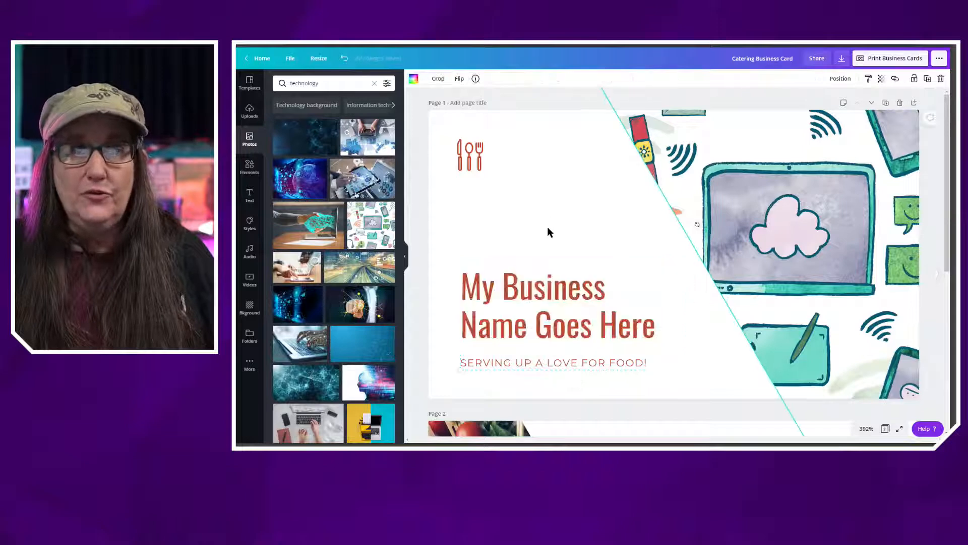
Step: Try a custom light green, #61D677, as the text colour of the "My Business Name Goes Here" heading
left_click(565, 306)
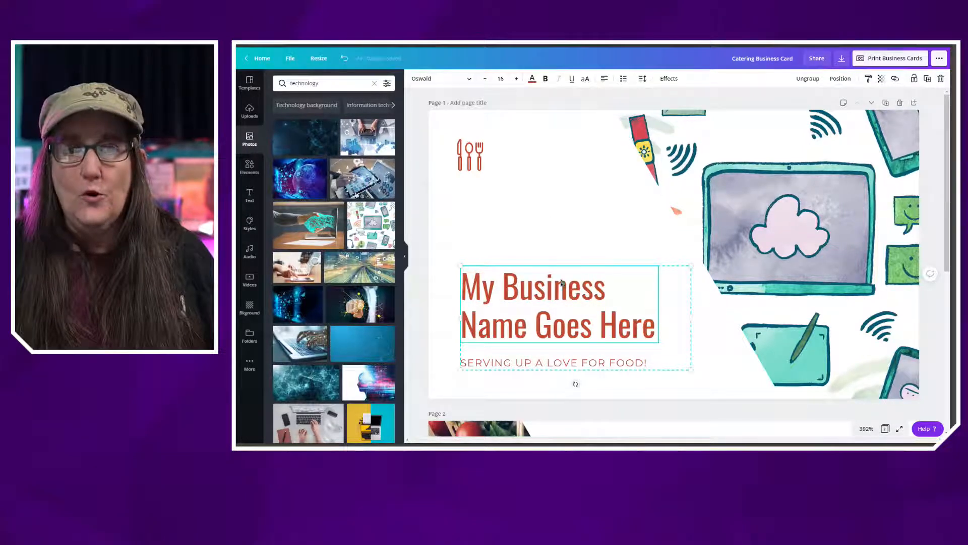
left_click(533, 84)
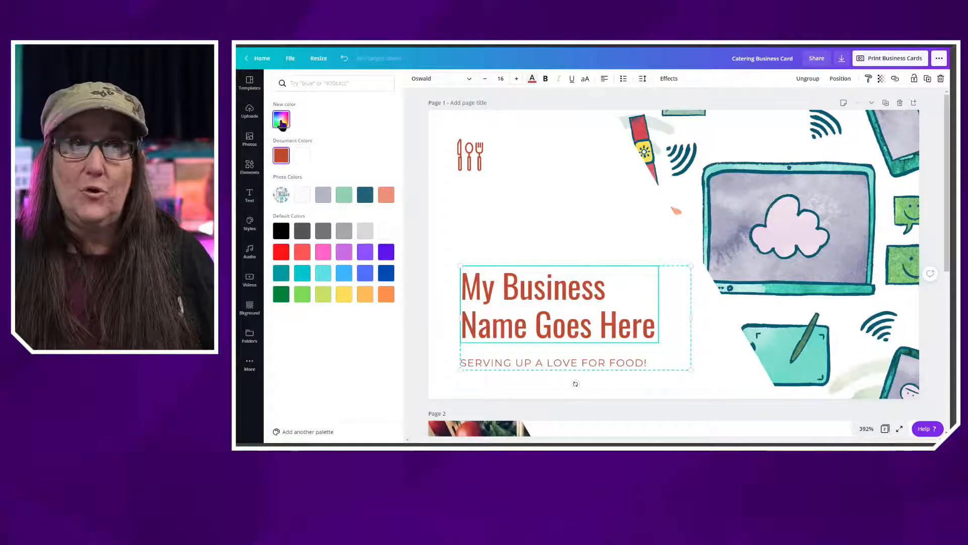
left_click(281, 119)
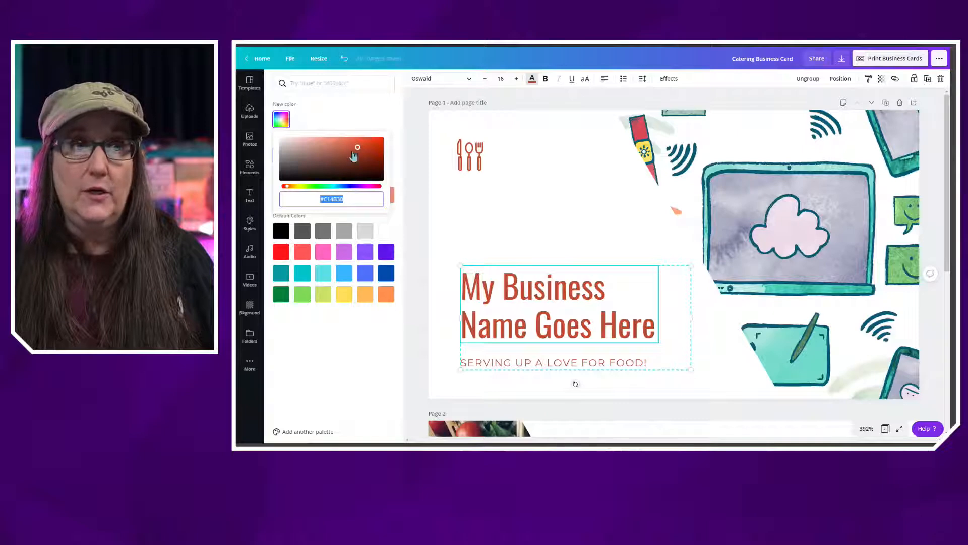
left_click_drag(354, 157, 336, 143)
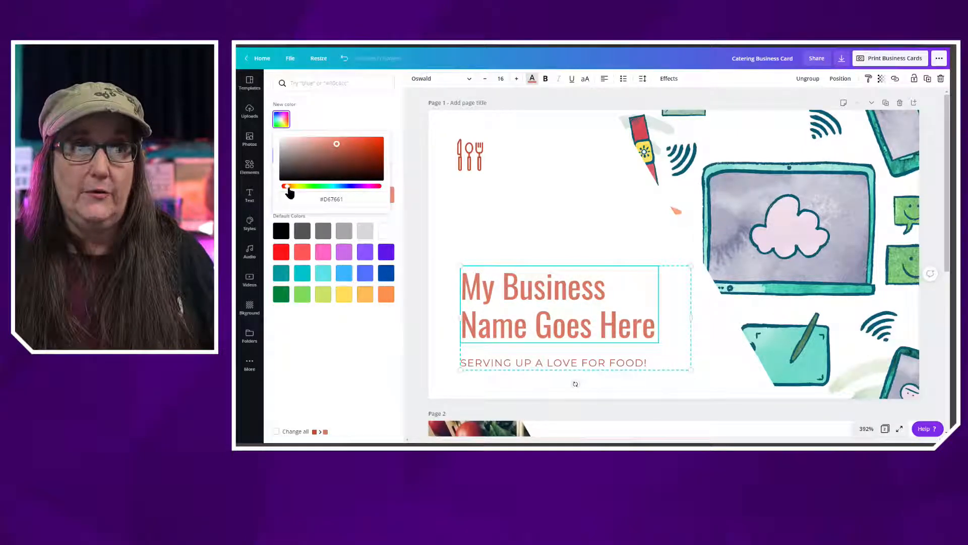
left_click_drag(286, 186, 319, 186)
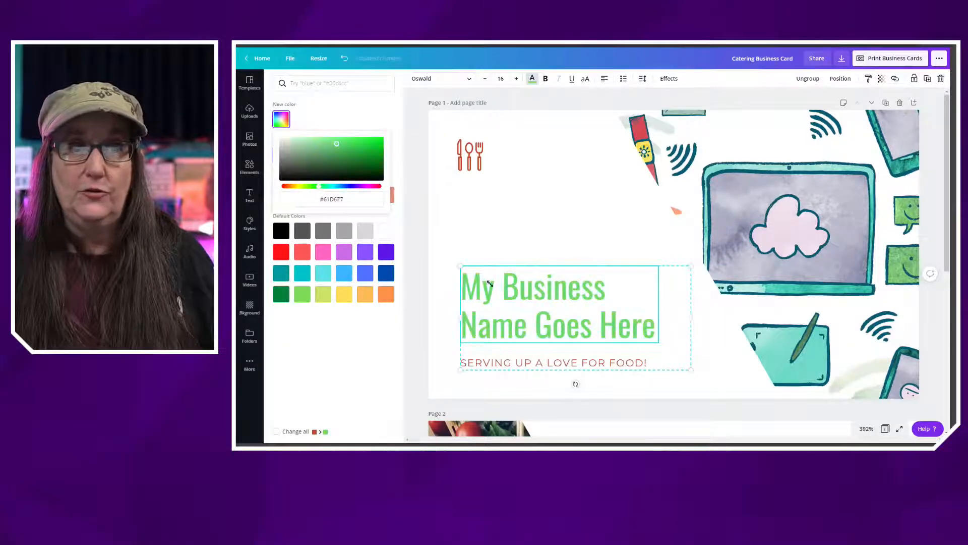
left_click(359, 110)
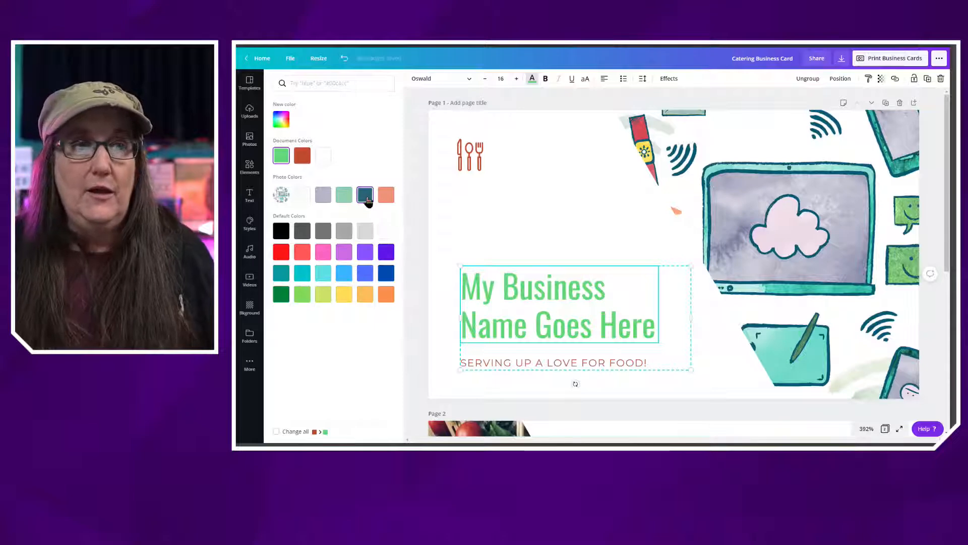
Step: Try the illustration's coral, dark teal and mint green photo colours on the heading, then colour it light grey
left_click(384, 196)
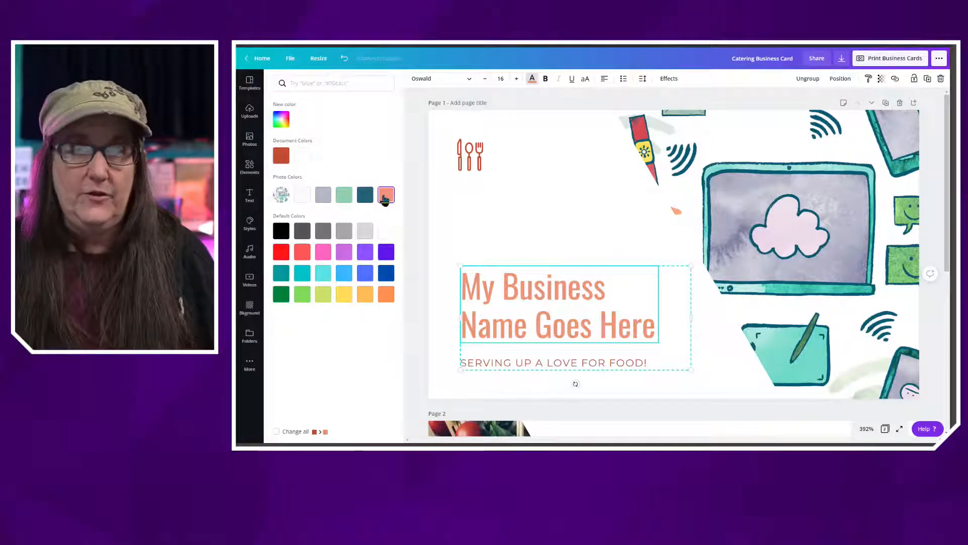
left_click(368, 199)
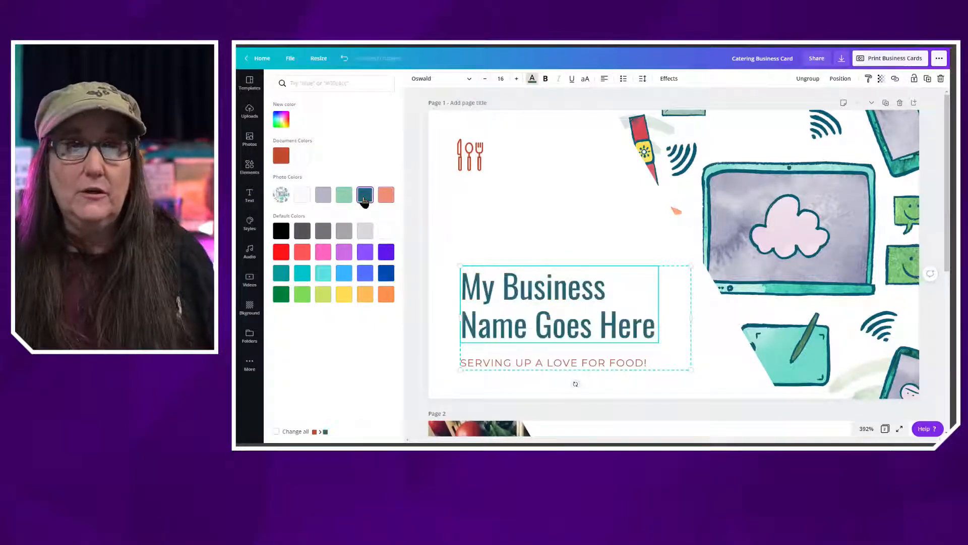
left_click(346, 200)
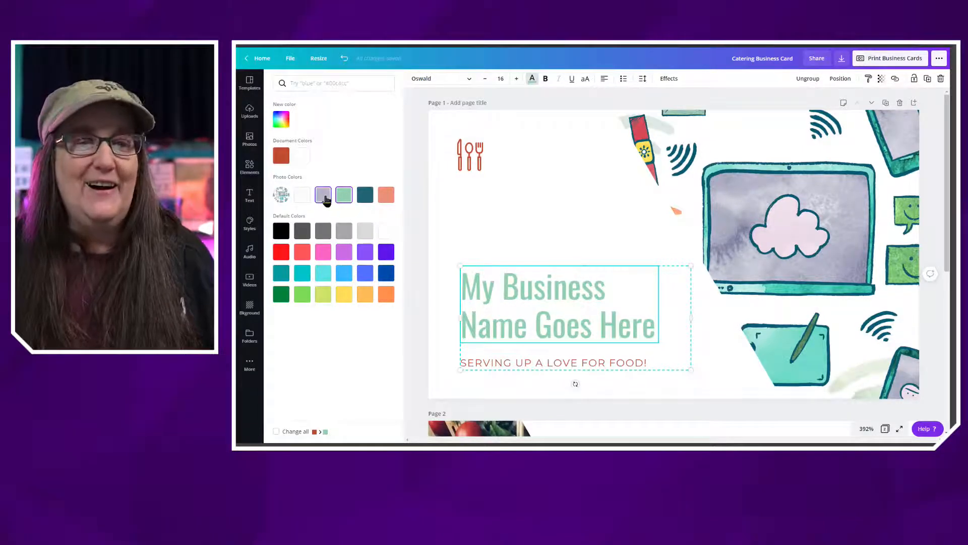
left_click(325, 198)
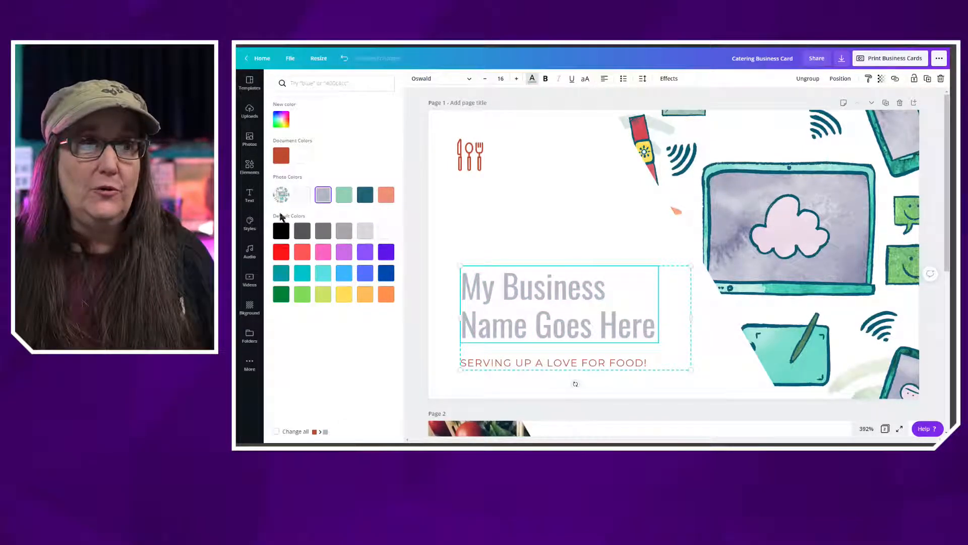
Step: Colour the "My Business Name Goes Here" heading black
left_click(281, 230)
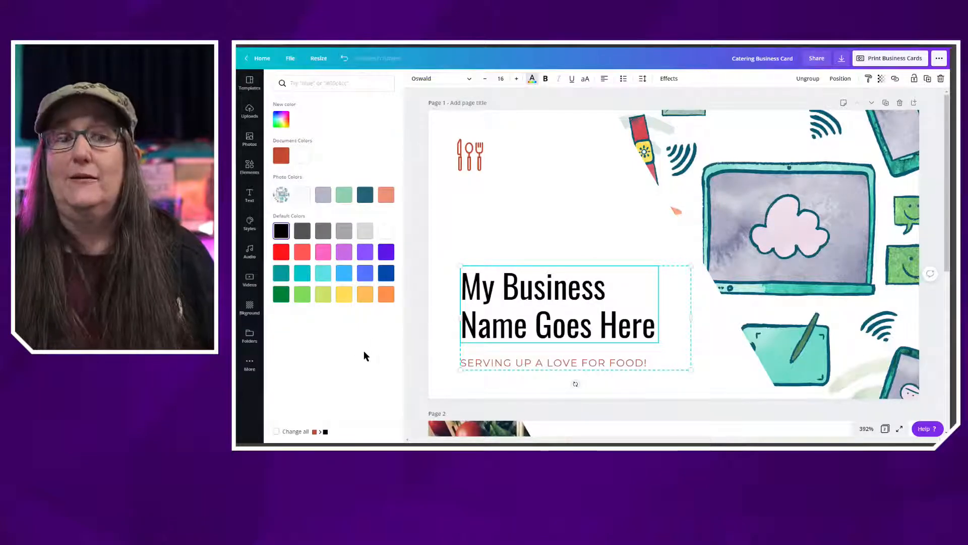
Step: Replace the catering tagline below the heading on page 1 with "This Is My Tag line..."
left_click(522, 366)
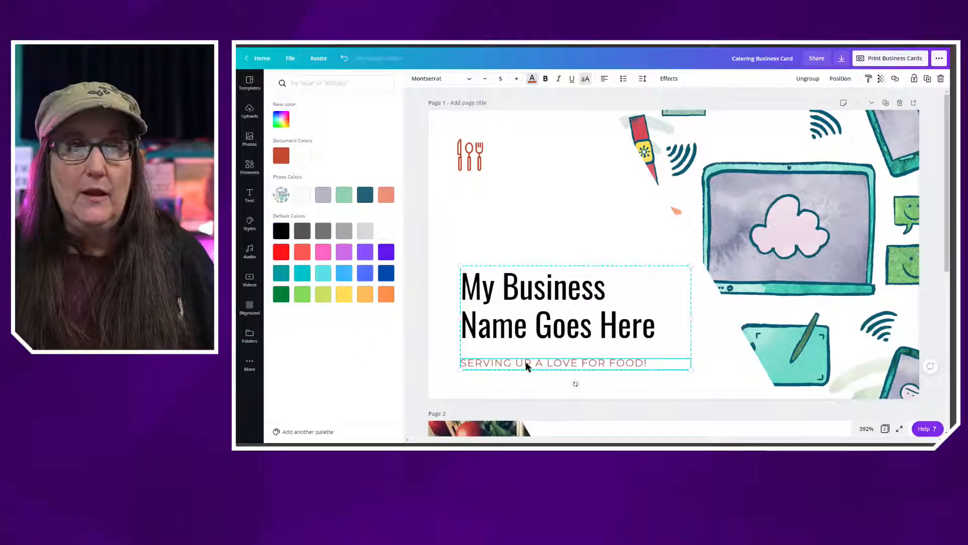
left_click_drag(524, 365, 460, 365)
left_click_drag(649, 365, 453, 374)
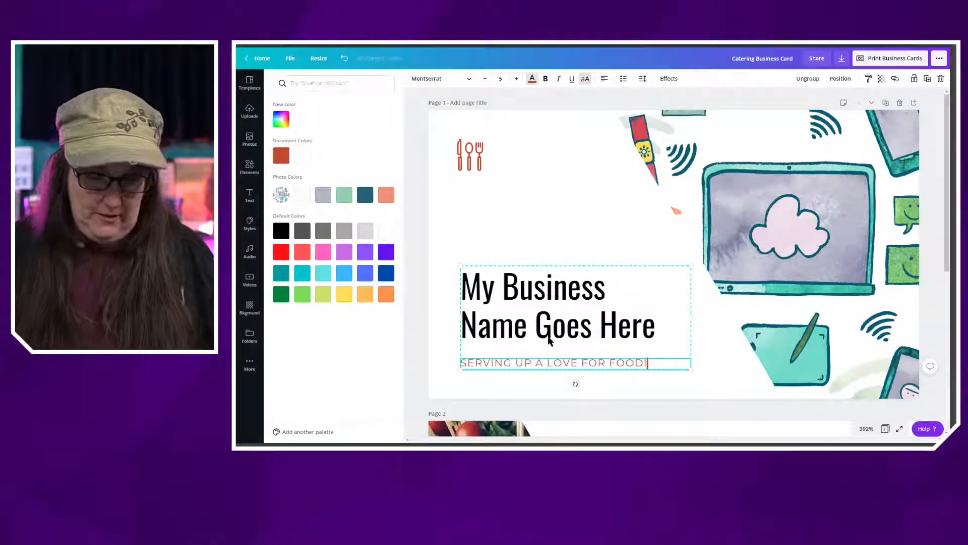
key("ctrl+a")
type("TH")
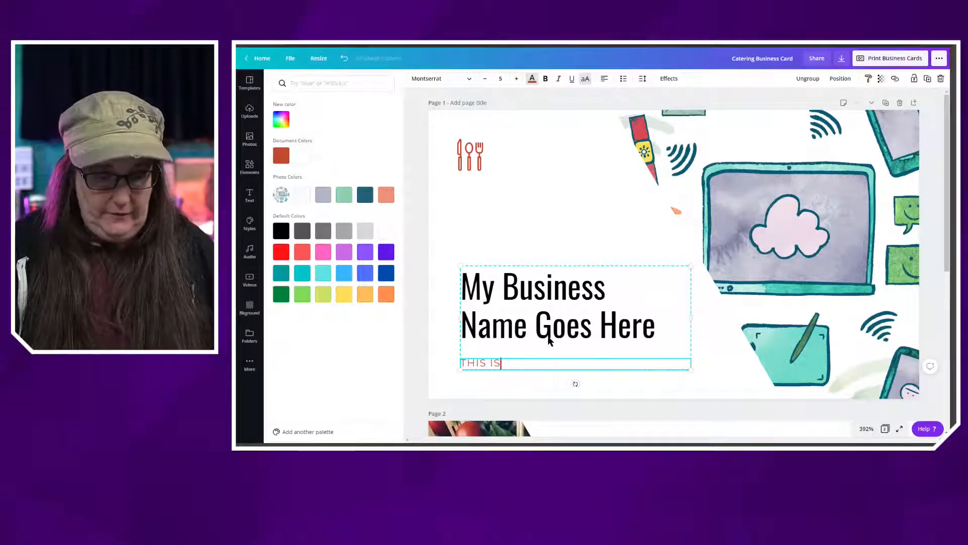
type("MY ")
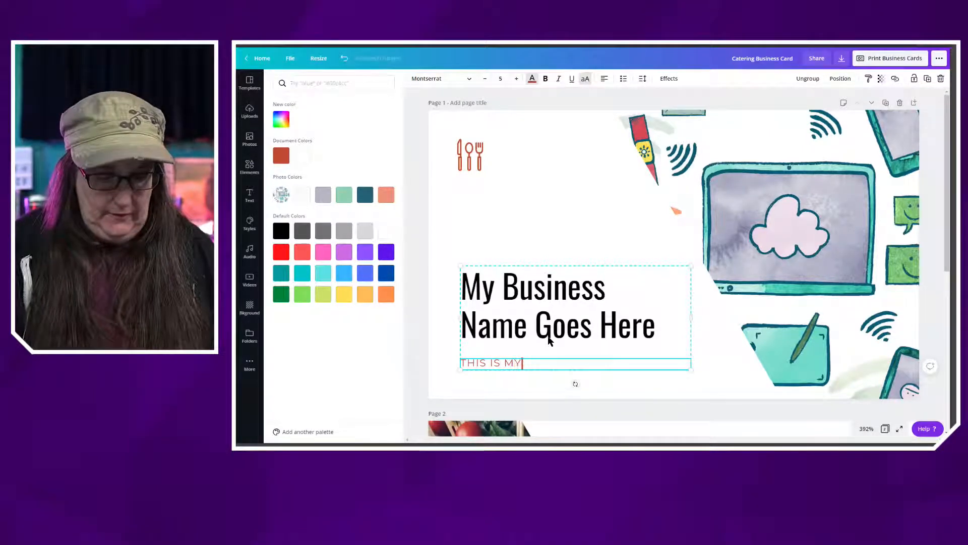
type("TAG ")
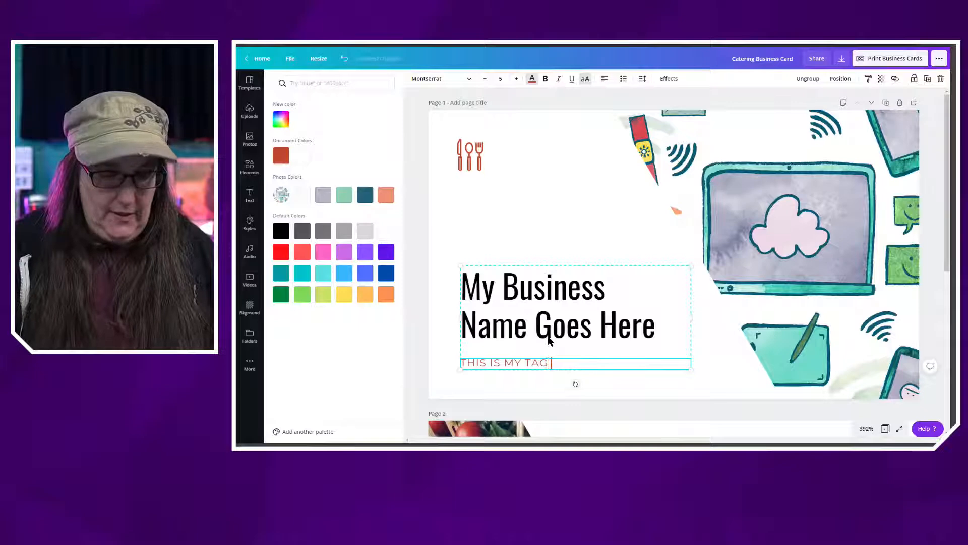
type("LINE.")
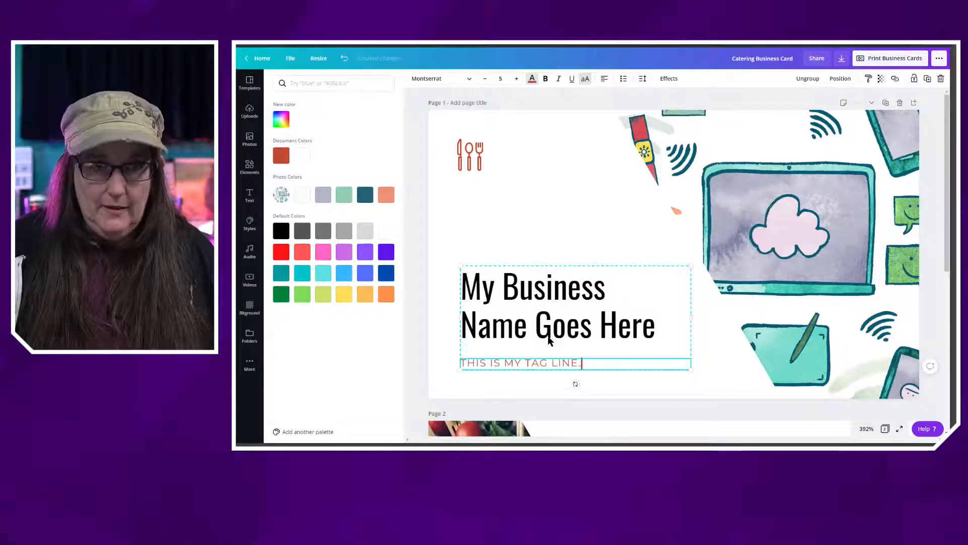
type("..")
Step: Turn off the uppercase formatting for the whole tagline
key("ctrl+a")
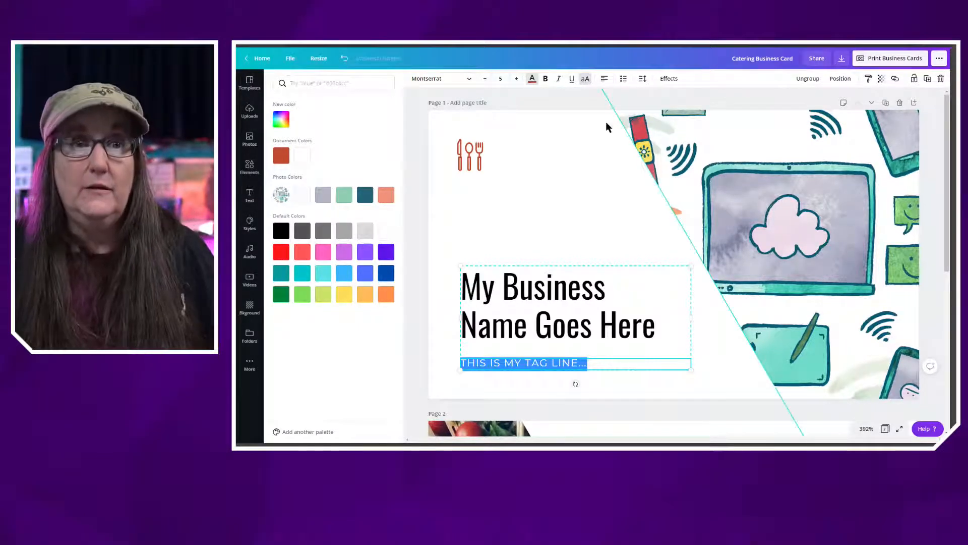
left_click(586, 83)
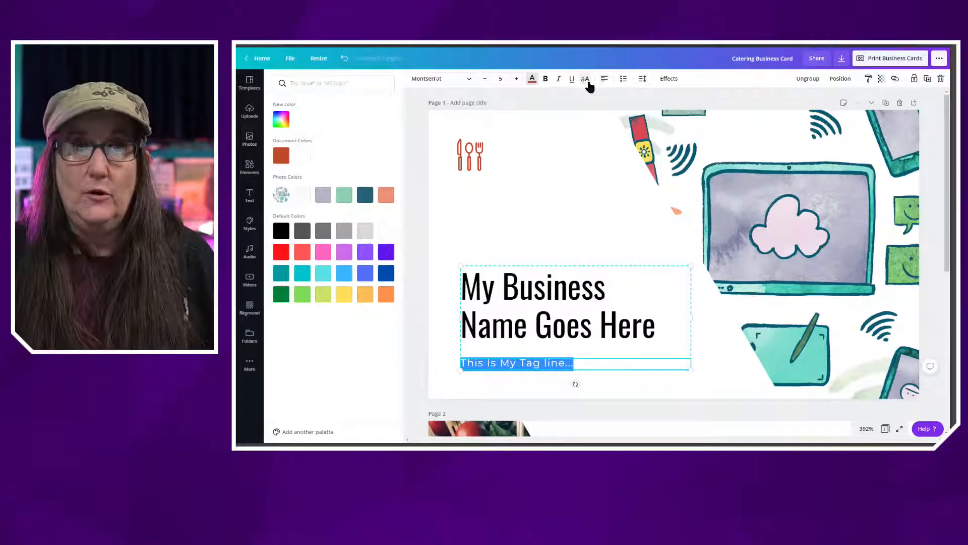
left_click(586, 83)
left_click(586, 80)
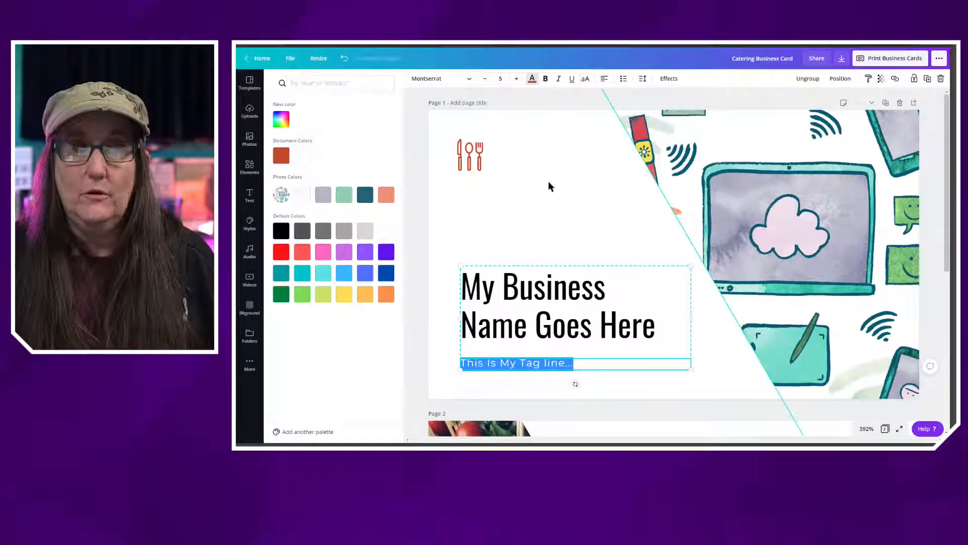
left_click(501, 230)
Step: Change the font of the whole tagline to Noto Serif
left_click(501, 364)
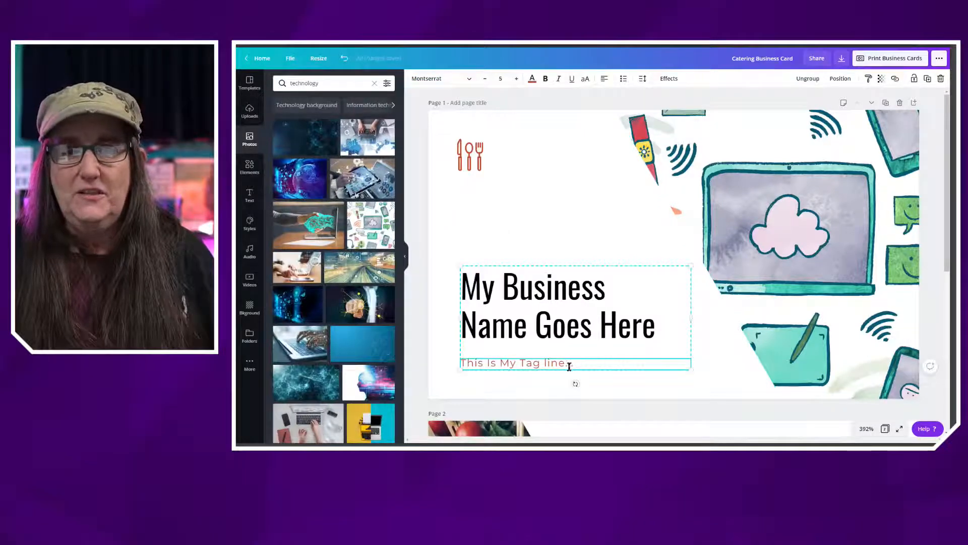
left_click_drag(579, 364, 448, 363)
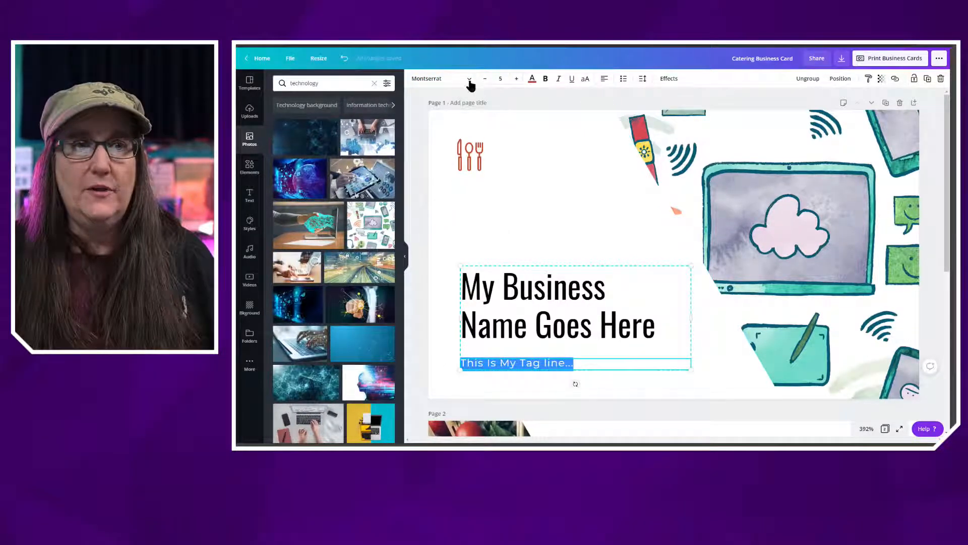
left_click(470, 81)
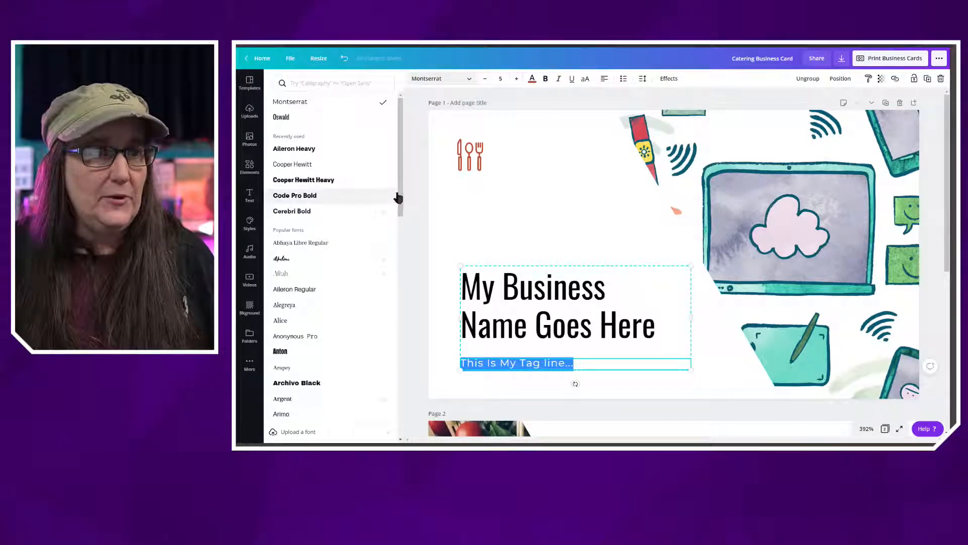
left_click_drag(401, 187, 401, 354)
scroll(399, 355, "down", 5)
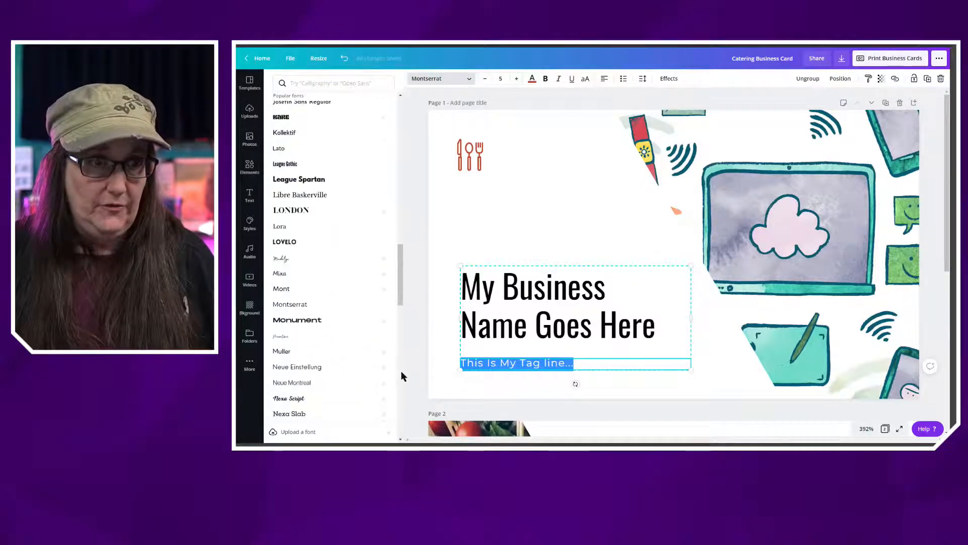
scroll(402, 297, "down", 4)
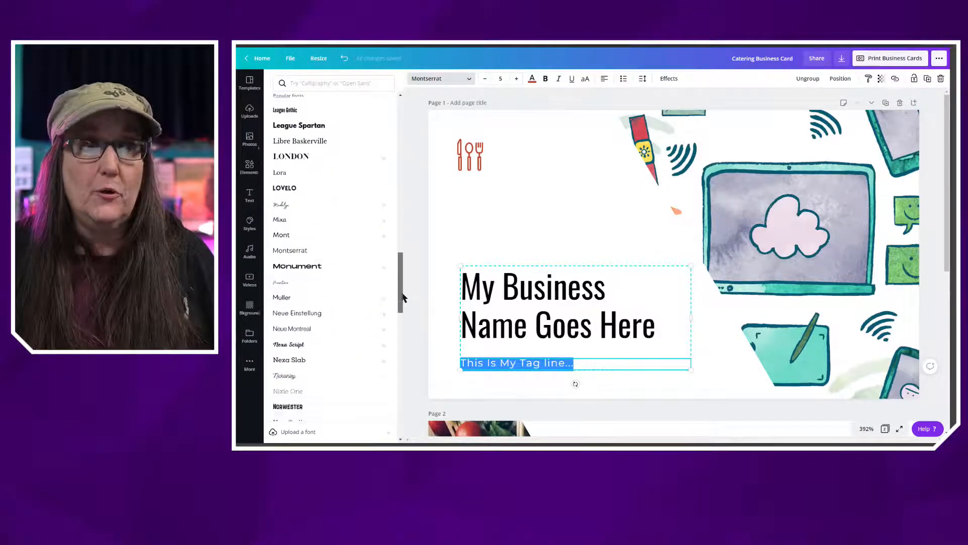
scroll(403, 304, "down", 1)
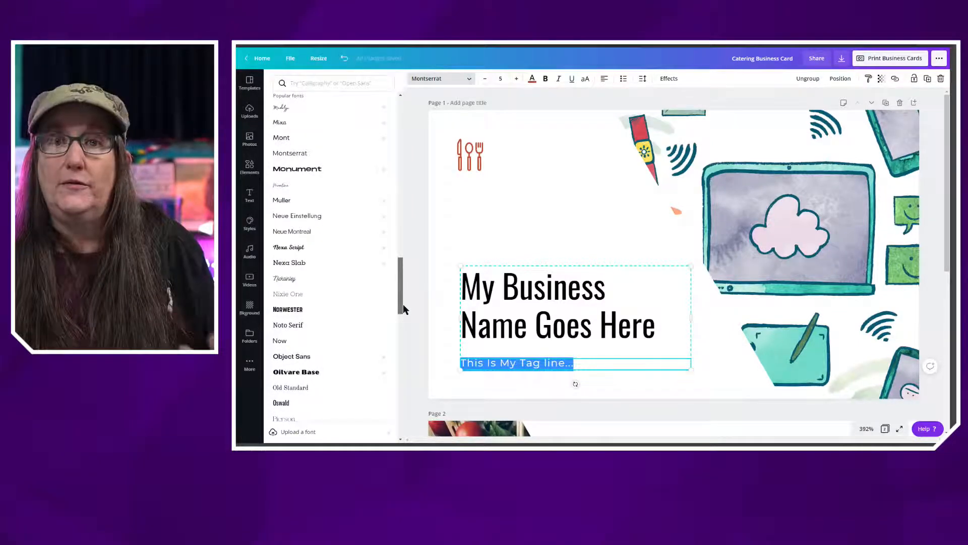
left_click_drag(403, 305, 400, 319)
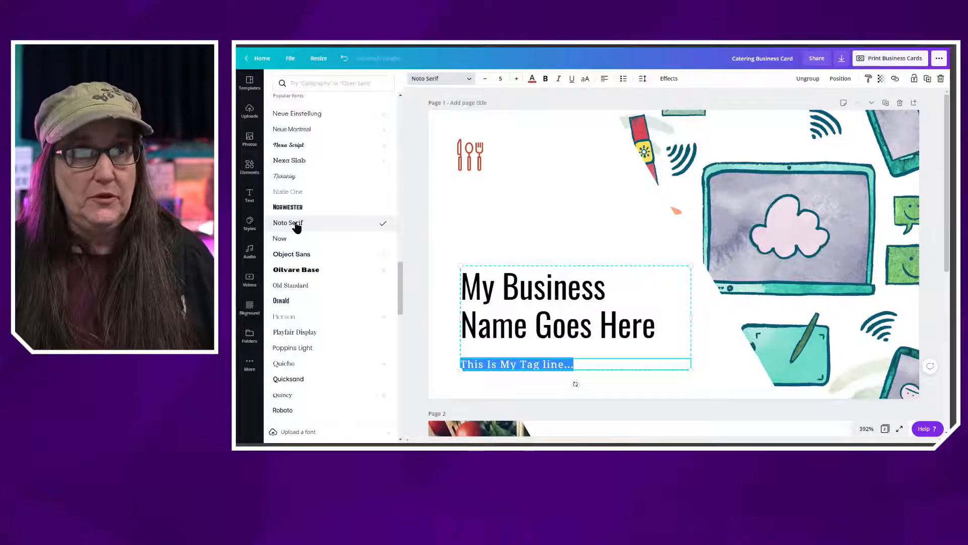
left_click(436, 245)
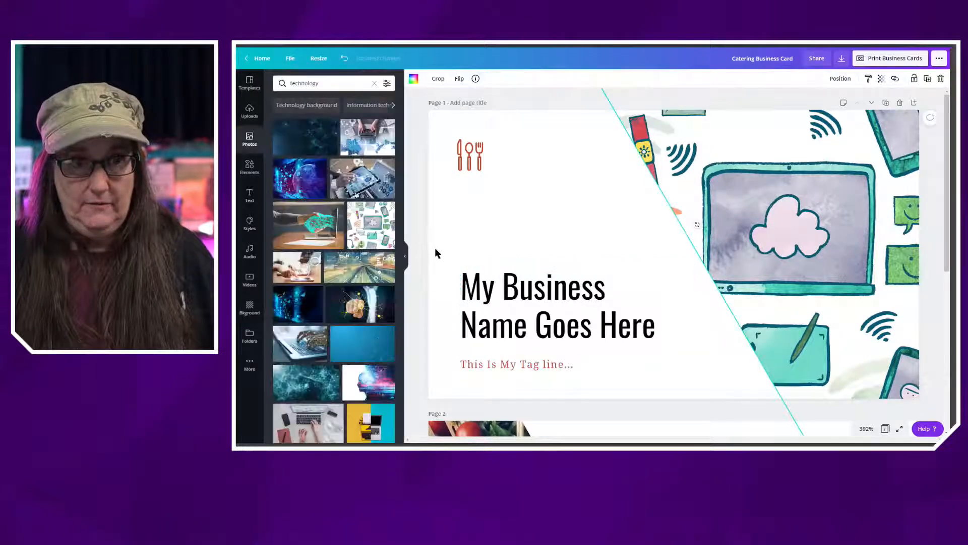
Step: Undo the accidental shift of the text group and colour the tagline with the illustration's dark teal
left_click(496, 361)
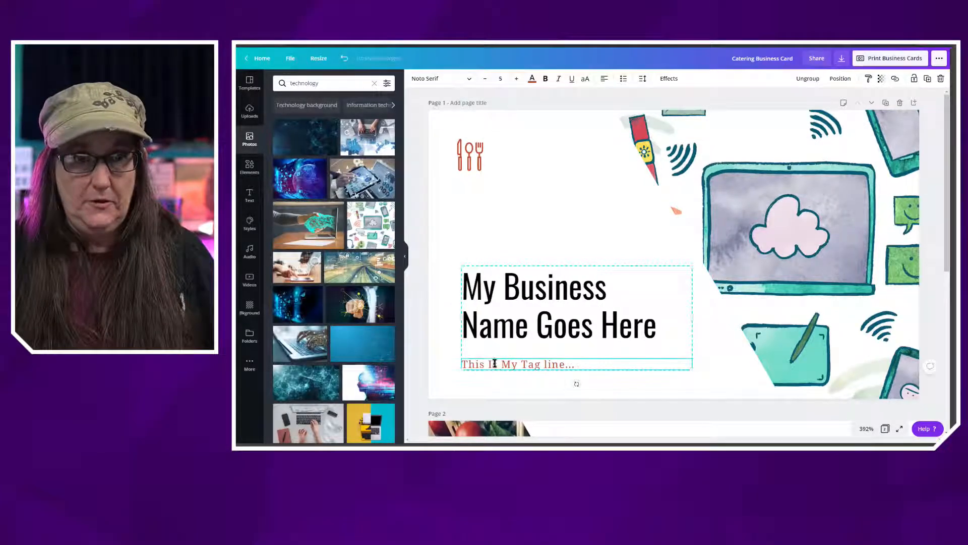
key("ctrl+z")
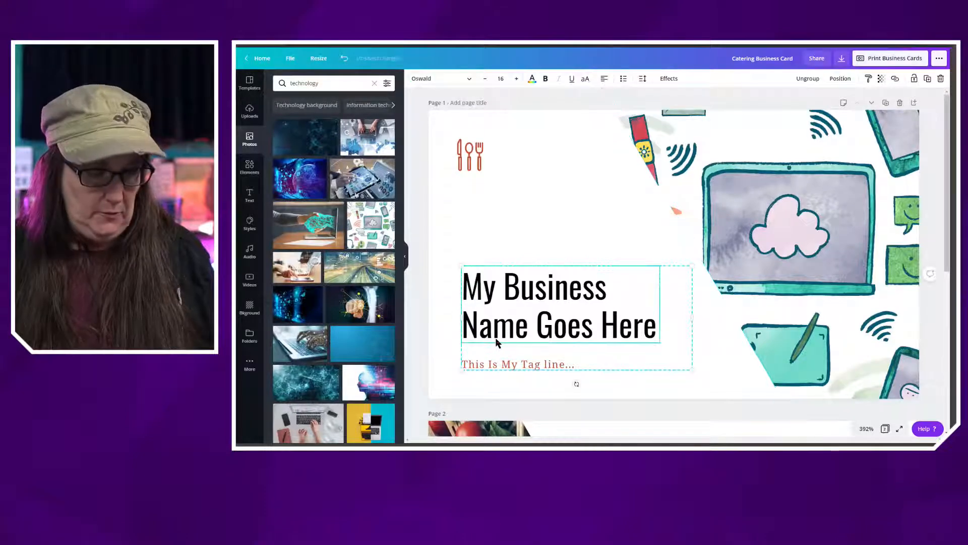
left_click(498, 361)
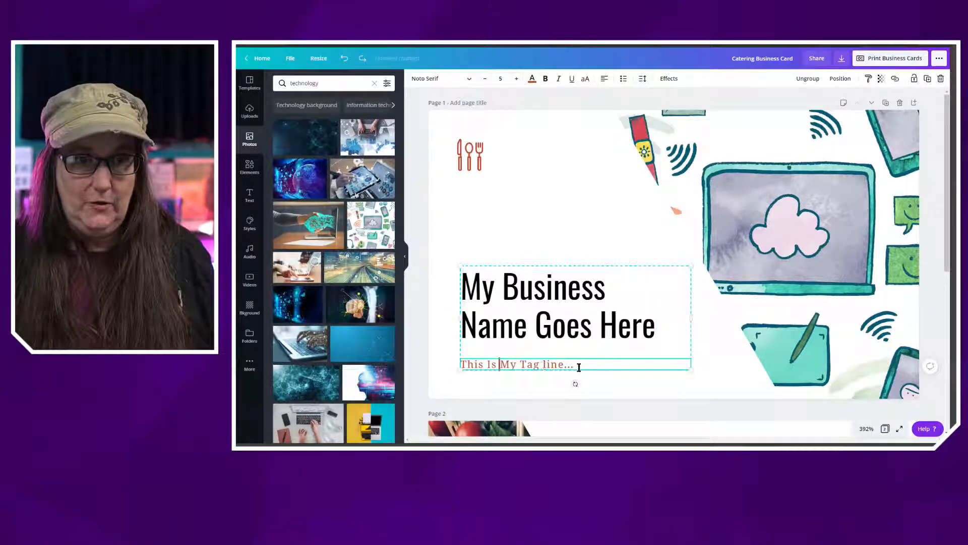
left_click_drag(577, 364, 454, 364)
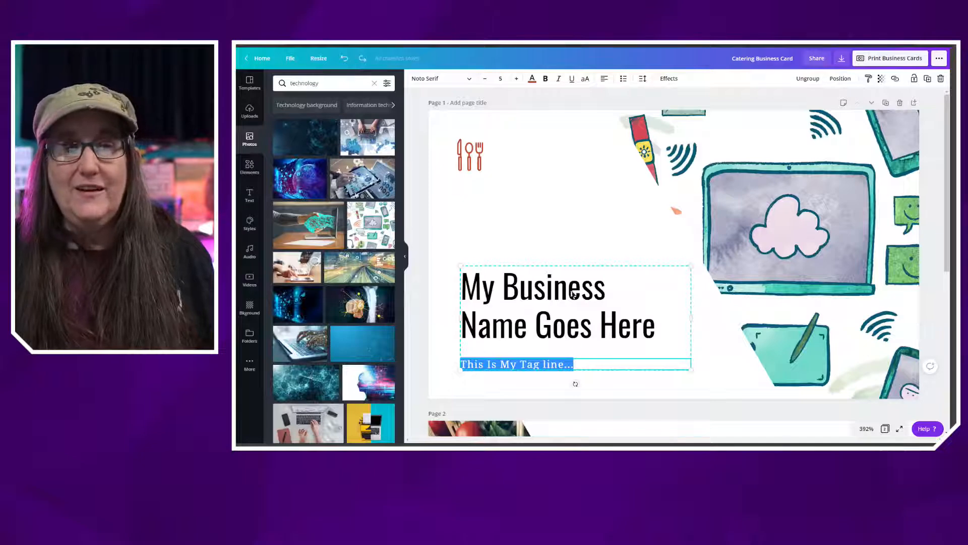
left_click(532, 79)
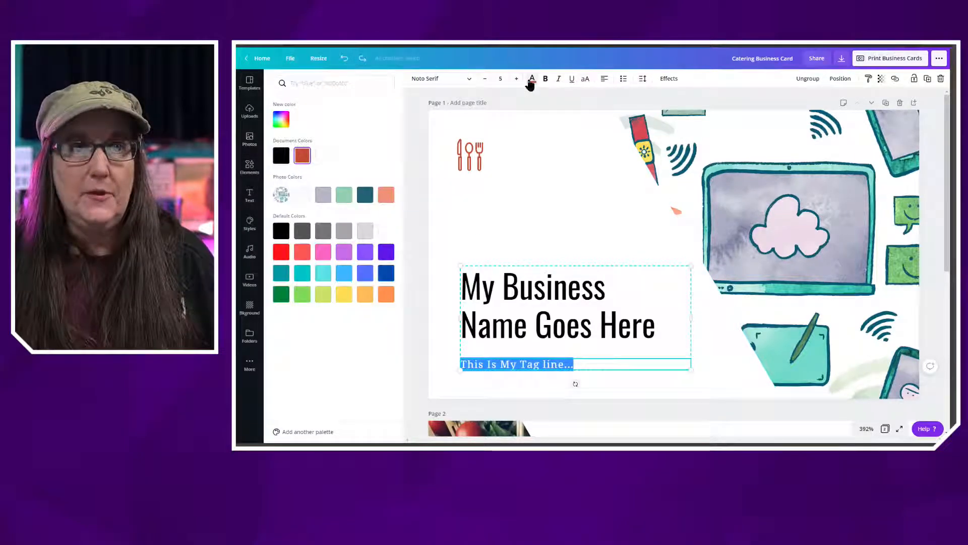
left_click(365, 200)
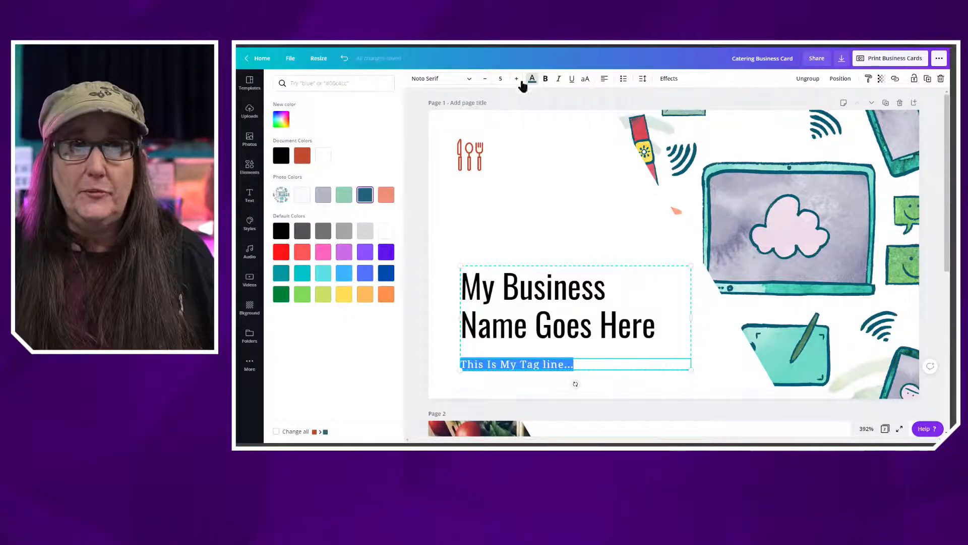
Step: Increase the tagline's font size to 7
left_click(500, 78)
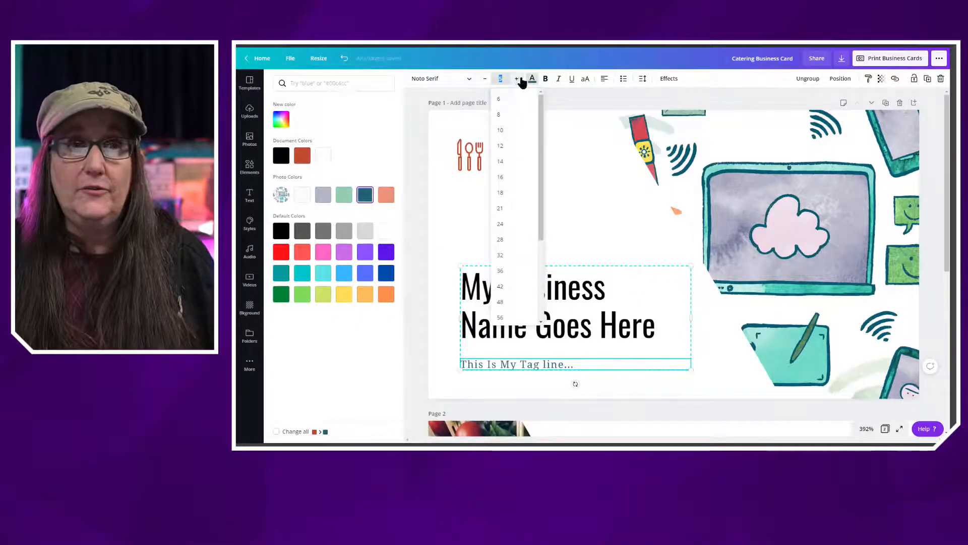
left_click(517, 79)
left_click(517, 80)
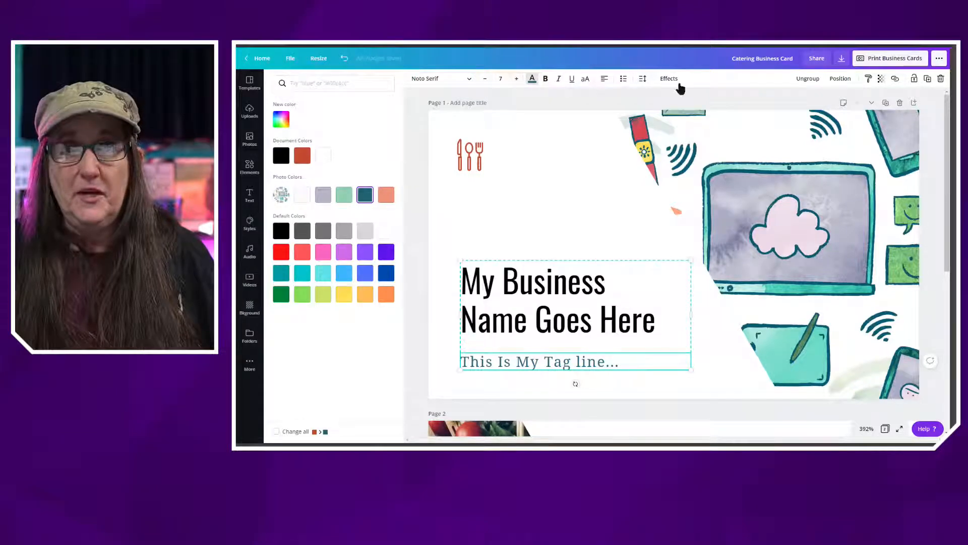
left_click(436, 311)
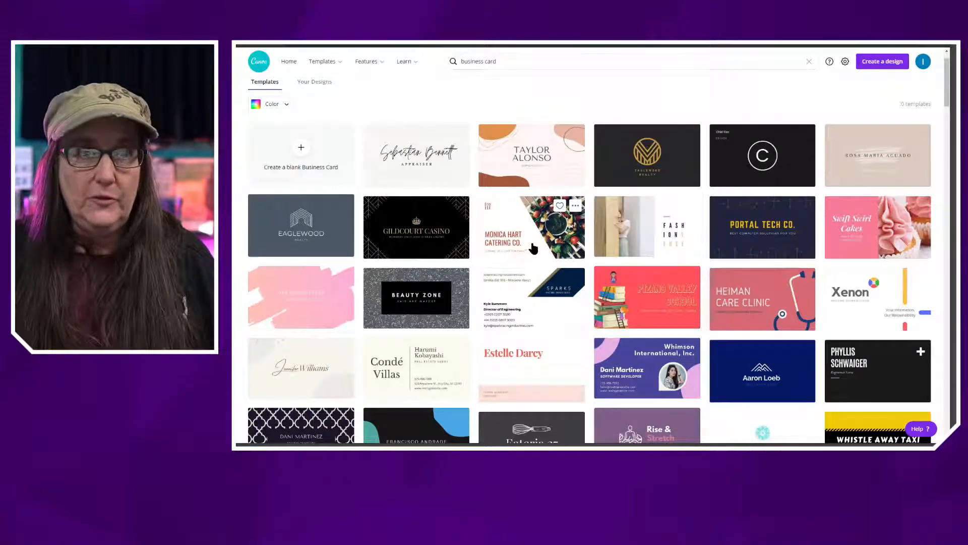
left_click(542, 246)
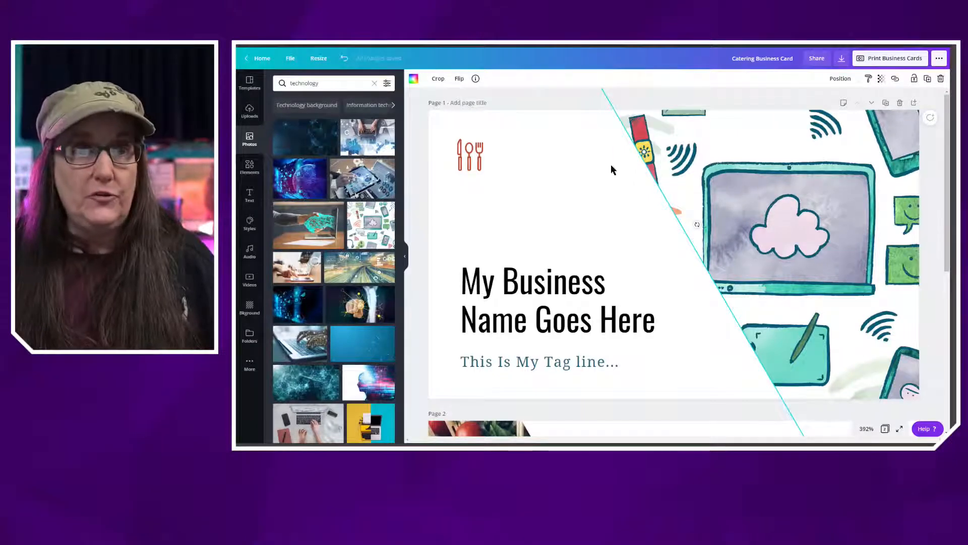
Step: Replace the red cutlery icon on page 1 with the "Your Tech Coach" logo from the uploaded images
left_click(472, 167)
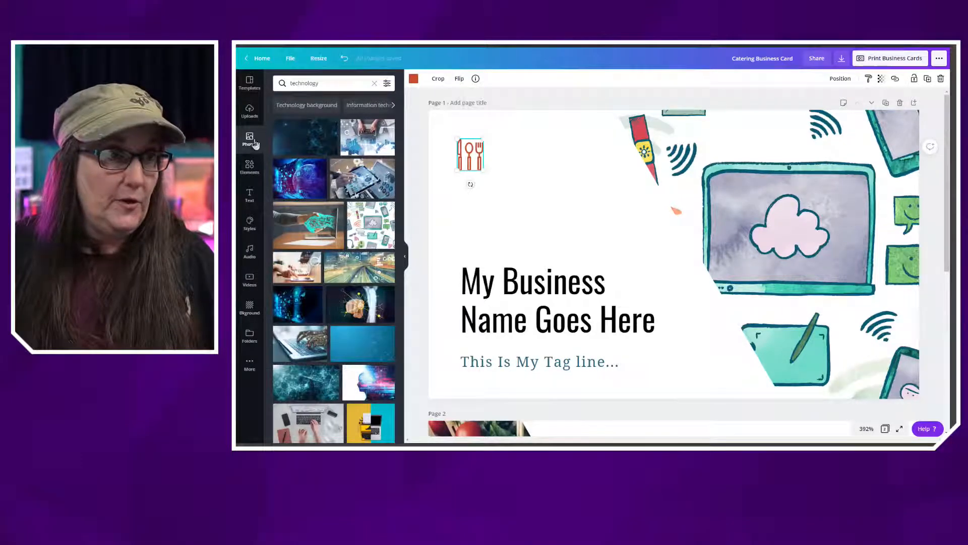
left_click(249, 111)
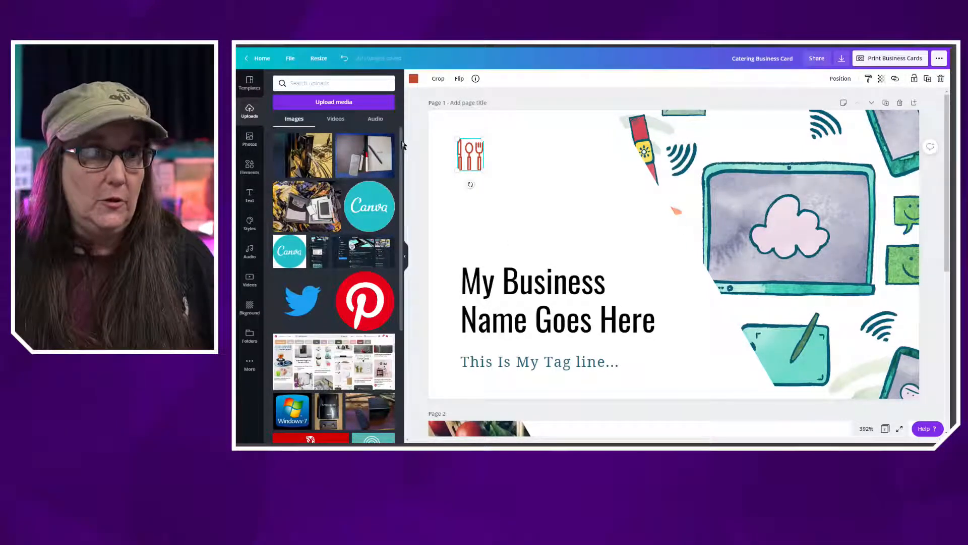
scroll(399, 213, "down", 2)
scroll(400, 212, "down", 10)
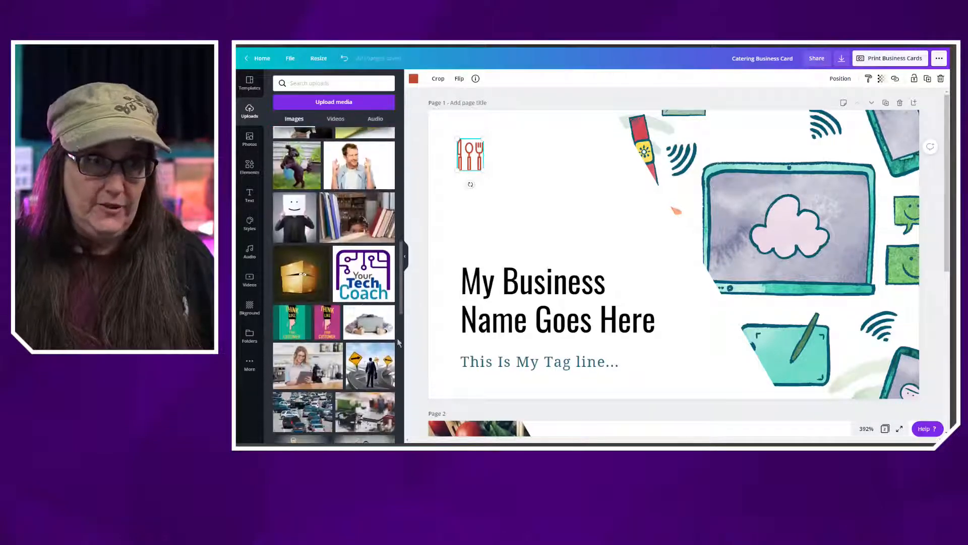
left_click_drag(360, 288, 474, 248)
left_click_drag(525, 223, 288, 214)
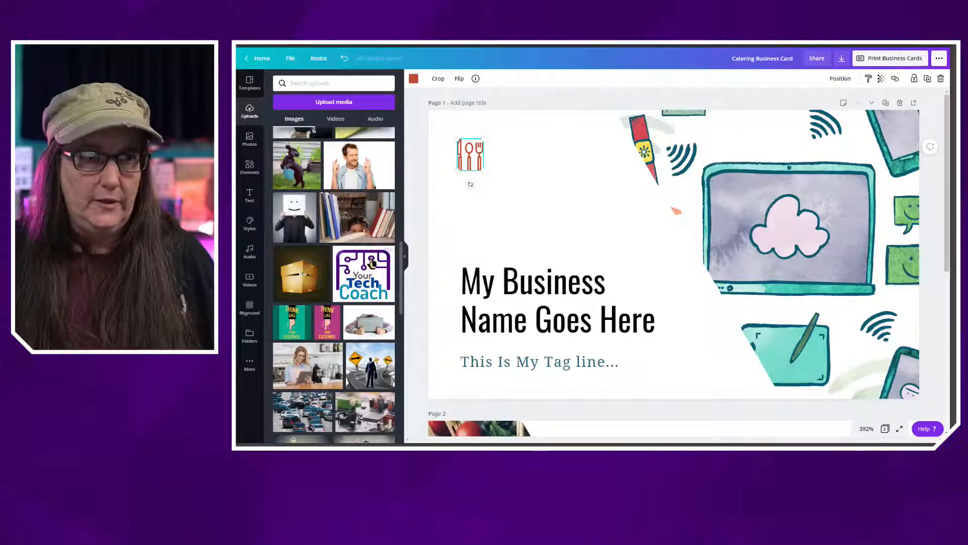
left_click_drag(363, 274, 483, 176)
Step: Position the logo in the card's upper left corner, lined up with the left edge of the heading and tagline
mouse_move(461, 166)
left_mouse_down()
mouse_move(486, 165)
mouse_move(459, 157)
mouse_move(469, 158)
left_mouse_up()
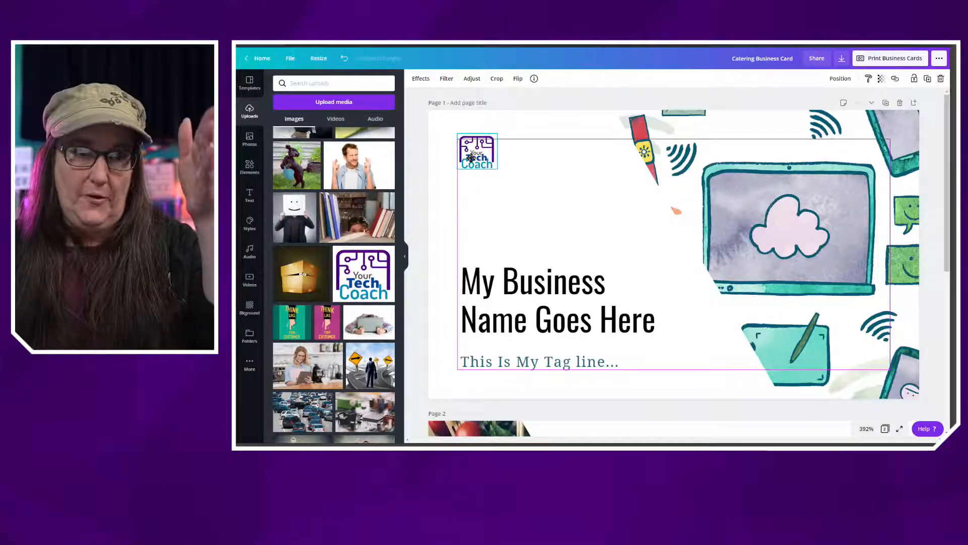
left_click_drag(471, 158, 474, 159)
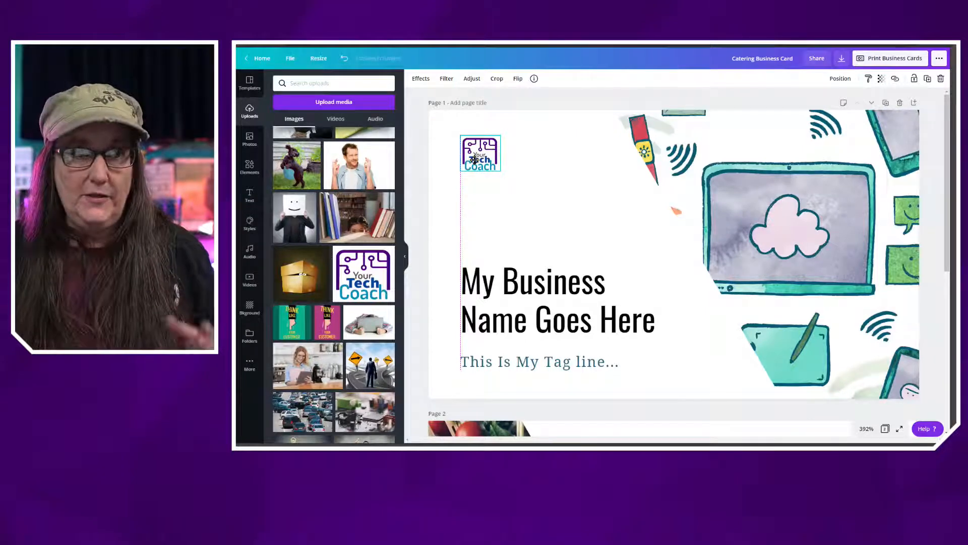
left_click_drag(474, 161, 474, 159)
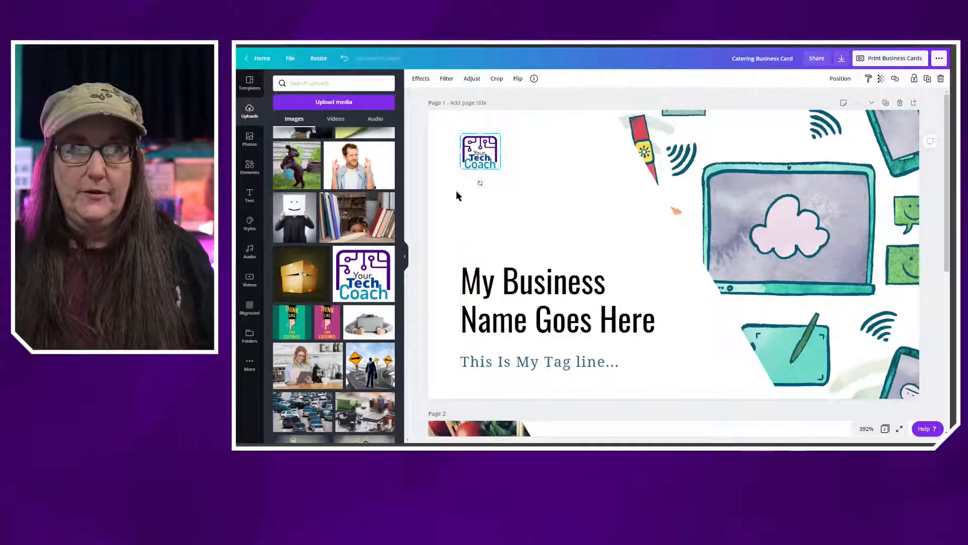
left_click(413, 161)
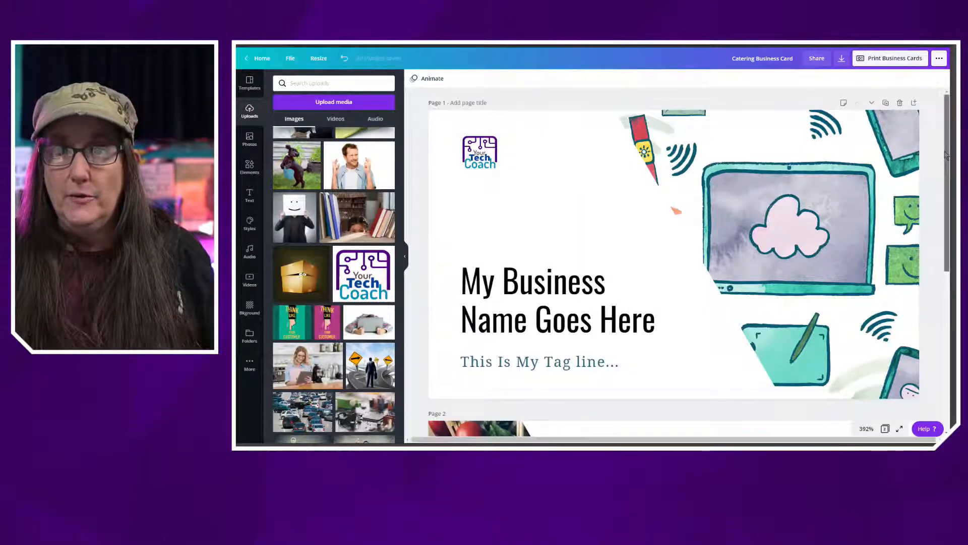
scroll(676, 210, "down", 5)
scroll(675, 252, "down", 1)
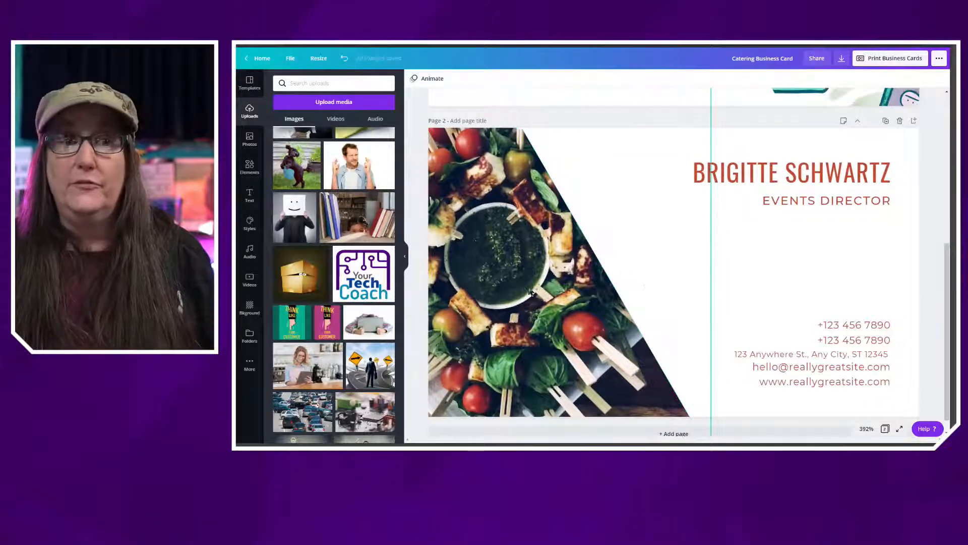
left_click(521, 288)
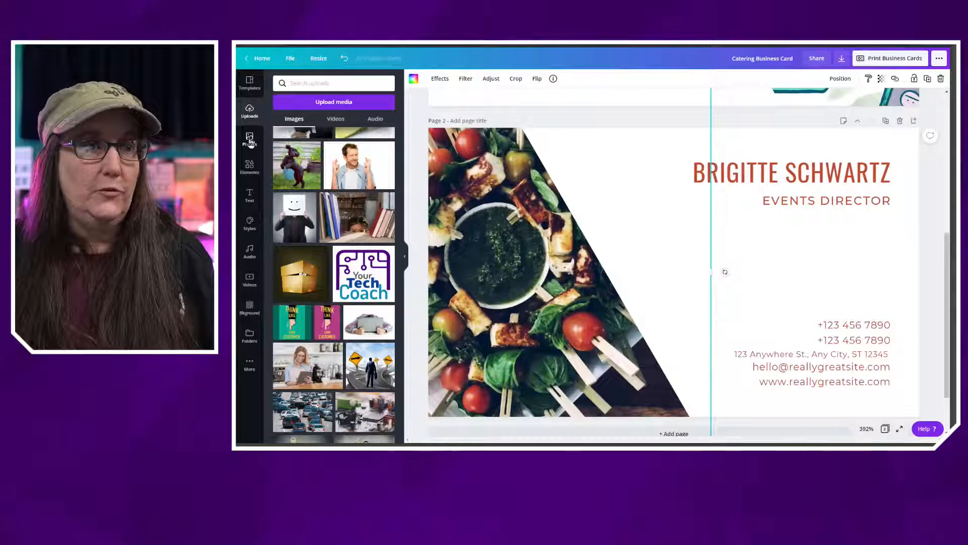
left_click(251, 167)
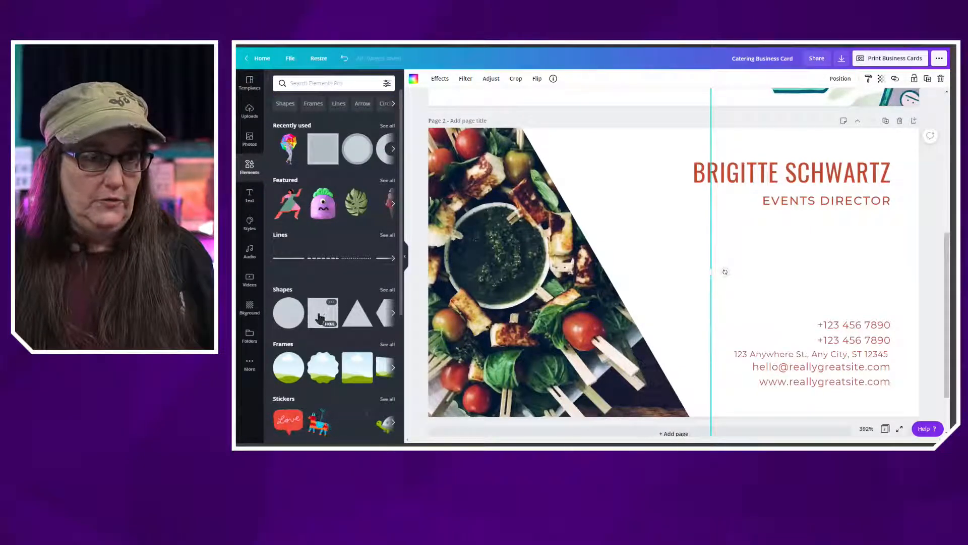
left_click_drag(319, 317, 494, 237)
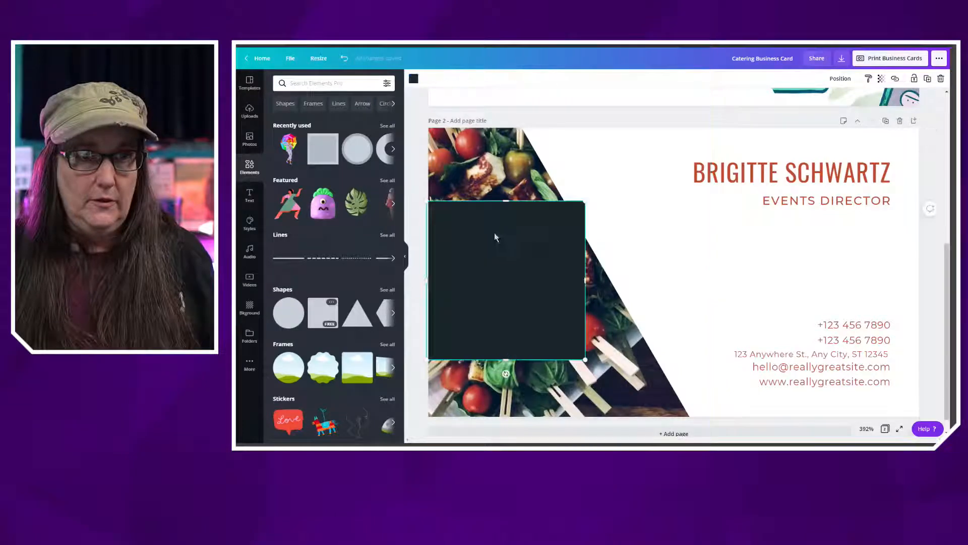
left_click_drag(587, 202, 479, 173)
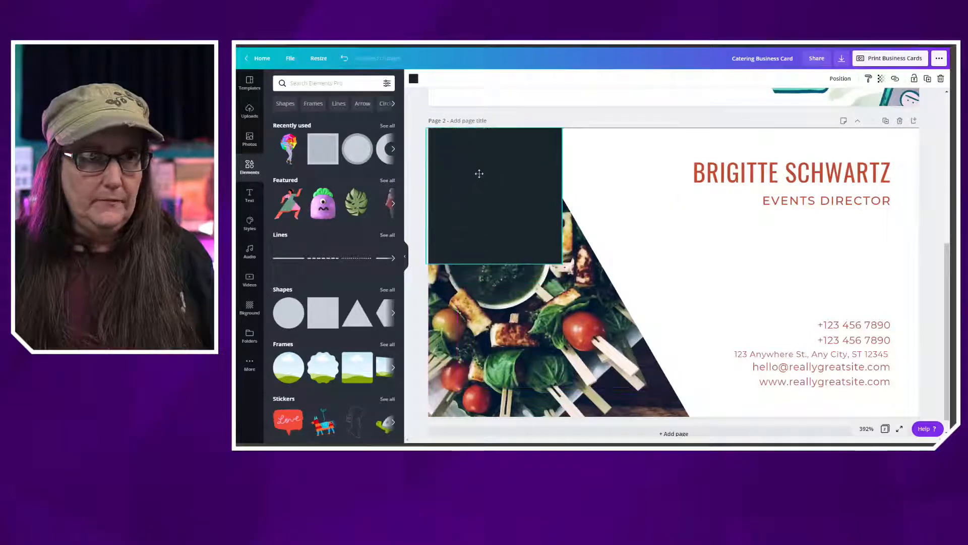
key("Delete")
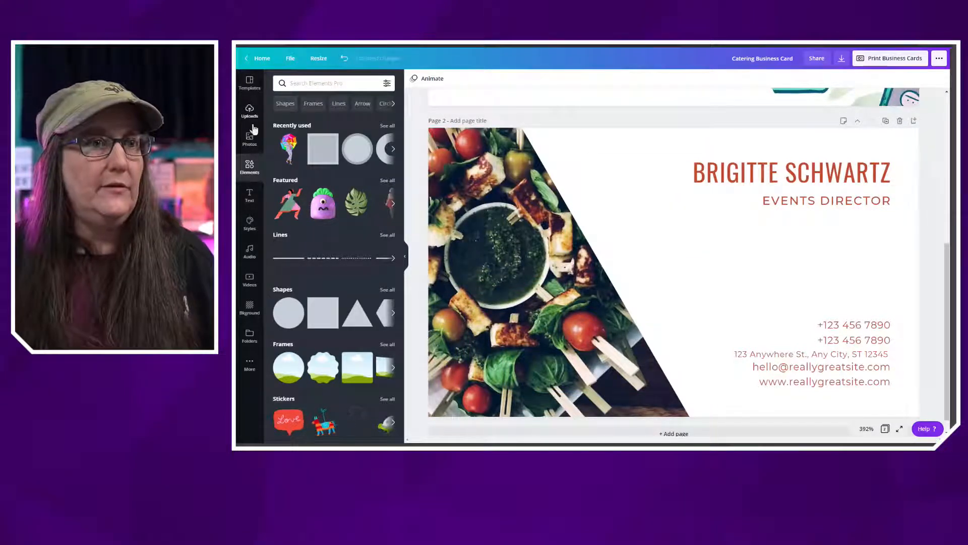
Step: Search the photo library for "blue" and replace the food photo on page 2 with the first blue gradient photo
left_click(249, 139)
left_click(328, 84)
type("technology")
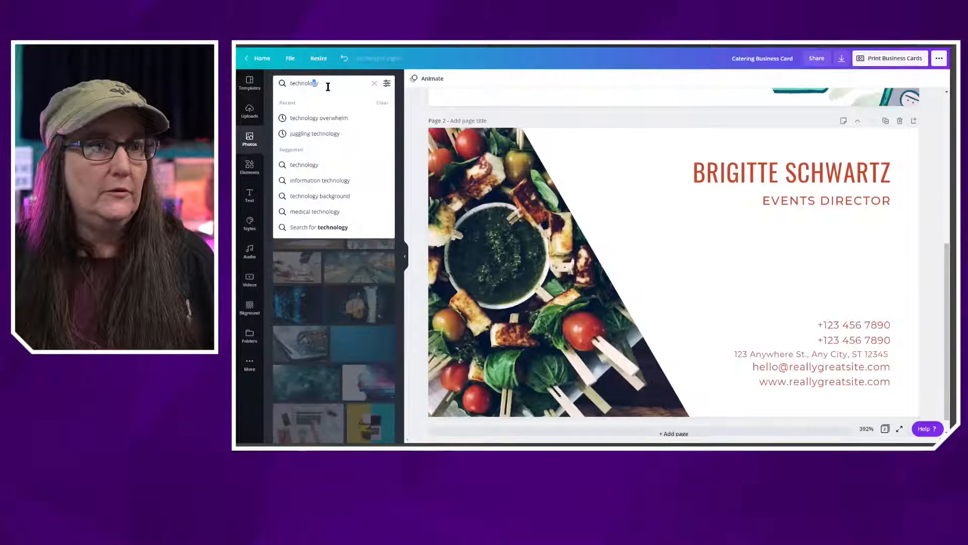
type("blue")
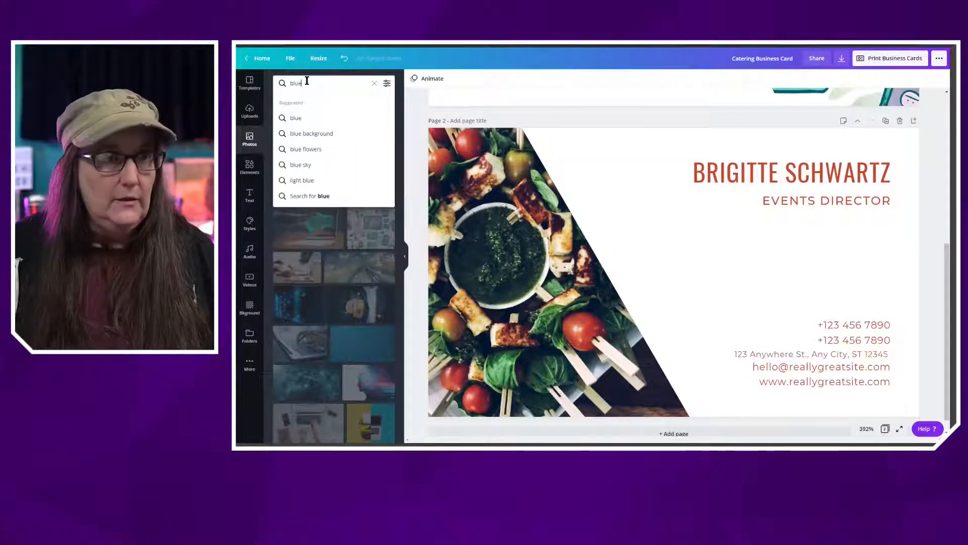
key("Return")
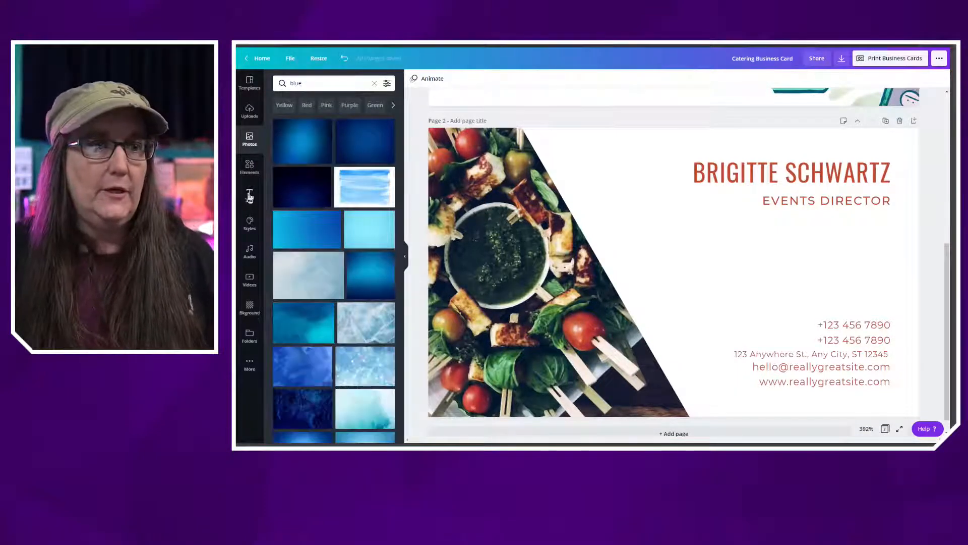
left_click_drag(327, 146, 570, 311)
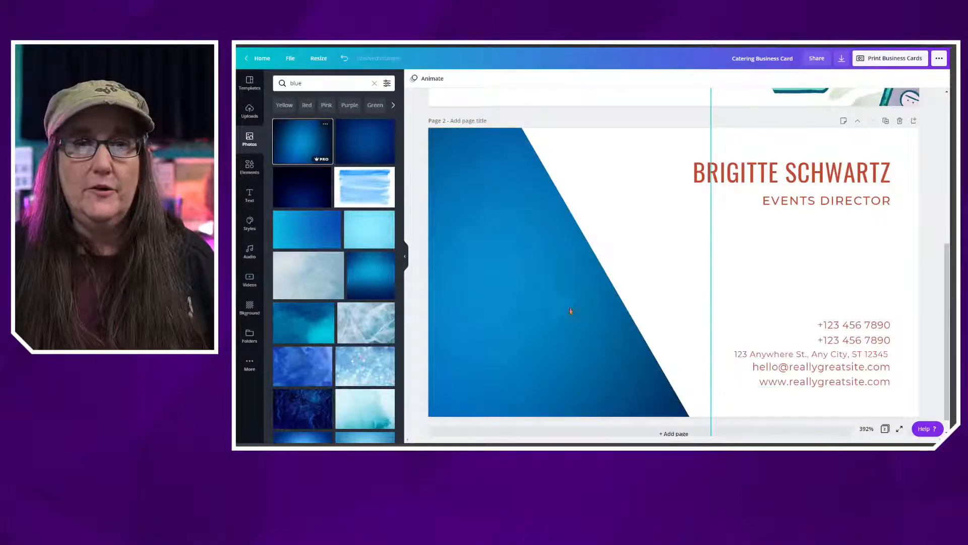
Step: Try the light blue brushstroke photo in page 2's slanted image area and replace it with the pale blue geometric texture
scroll(950, 268, "up", 5)
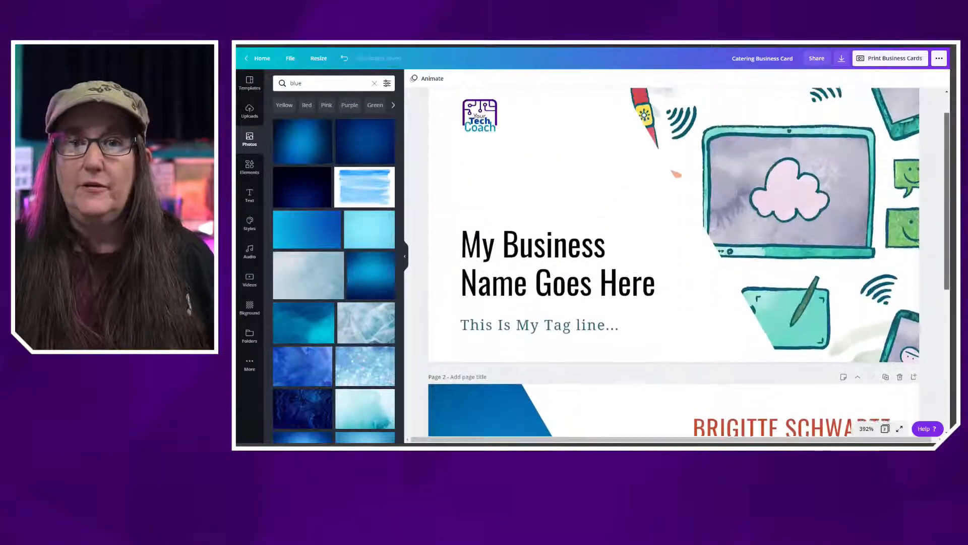
scroll(674, 262, "down", 5)
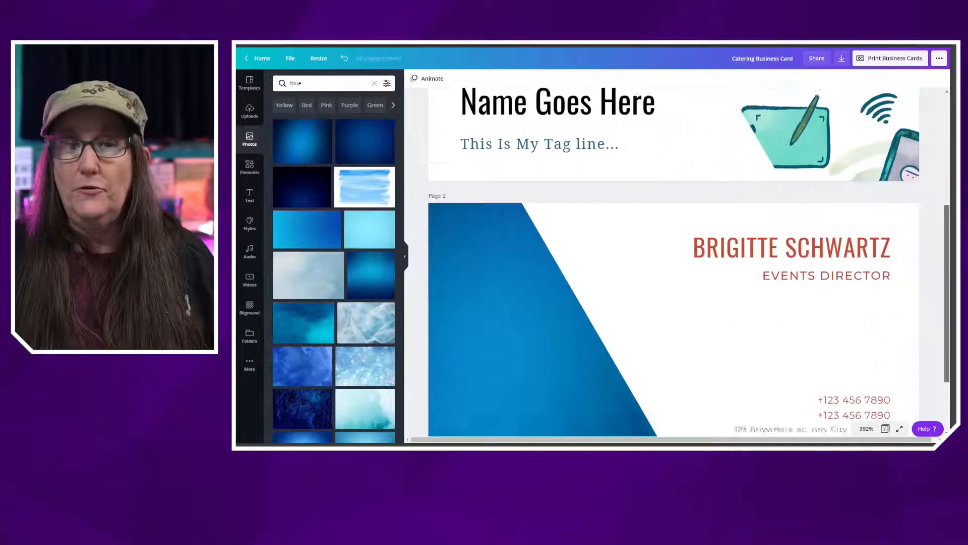
left_click_drag(947, 270, 947, 260)
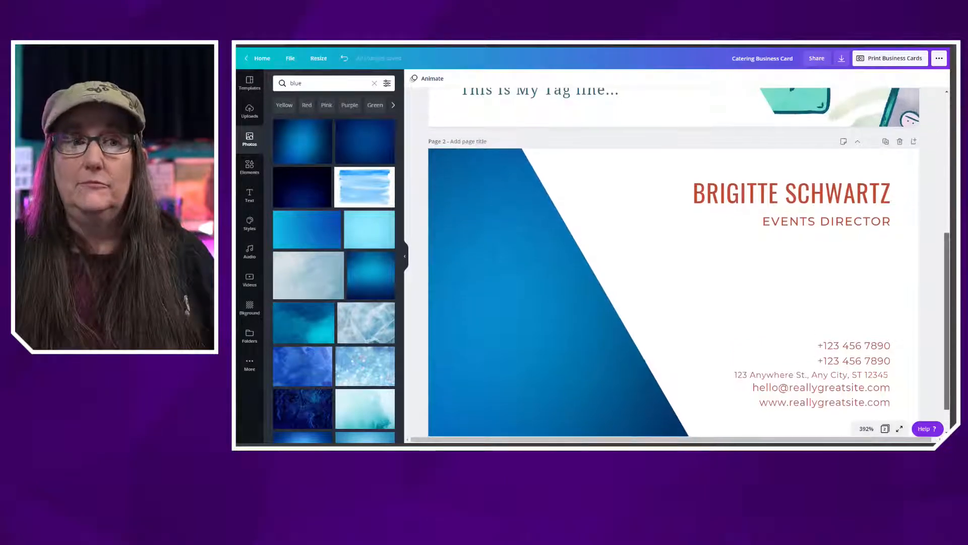
left_click_drag(381, 197, 477, 244)
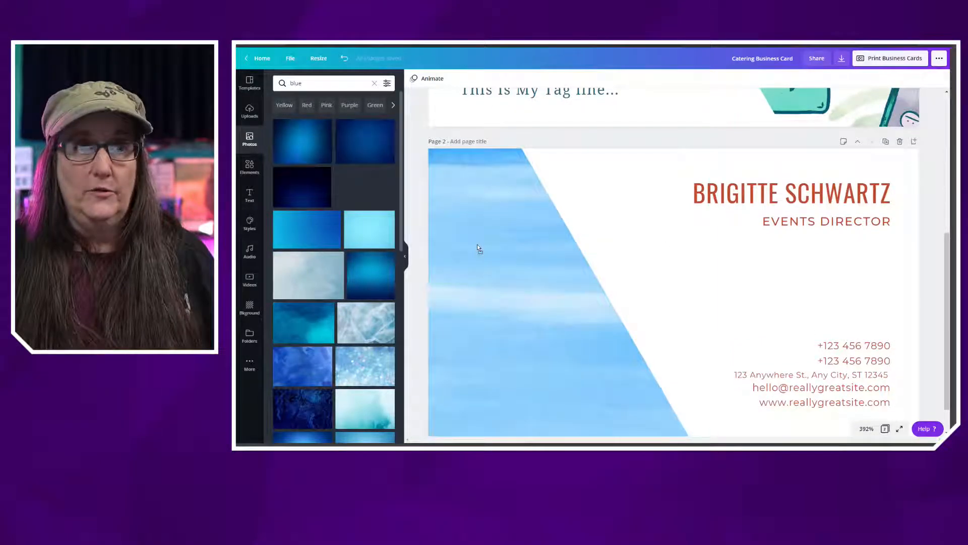
left_click_drag(366, 329, 493, 307)
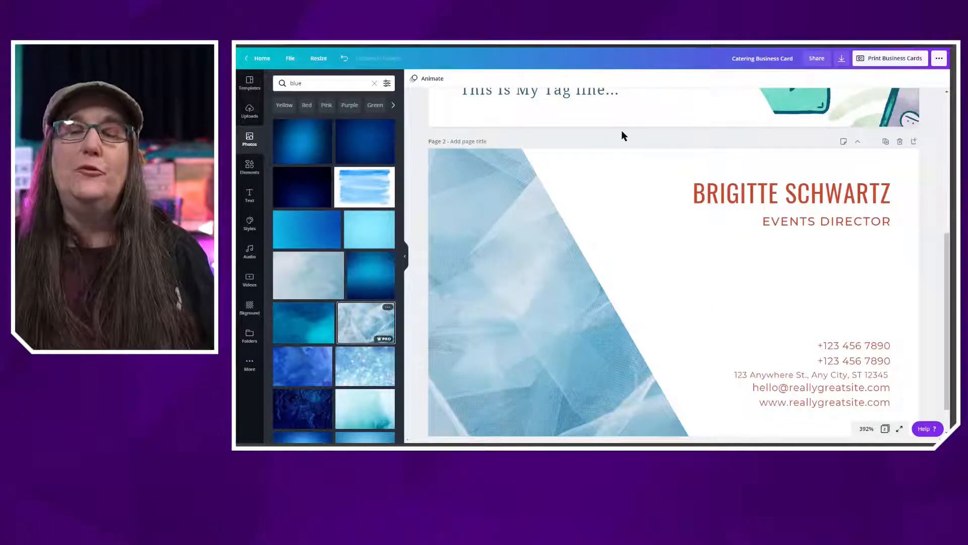